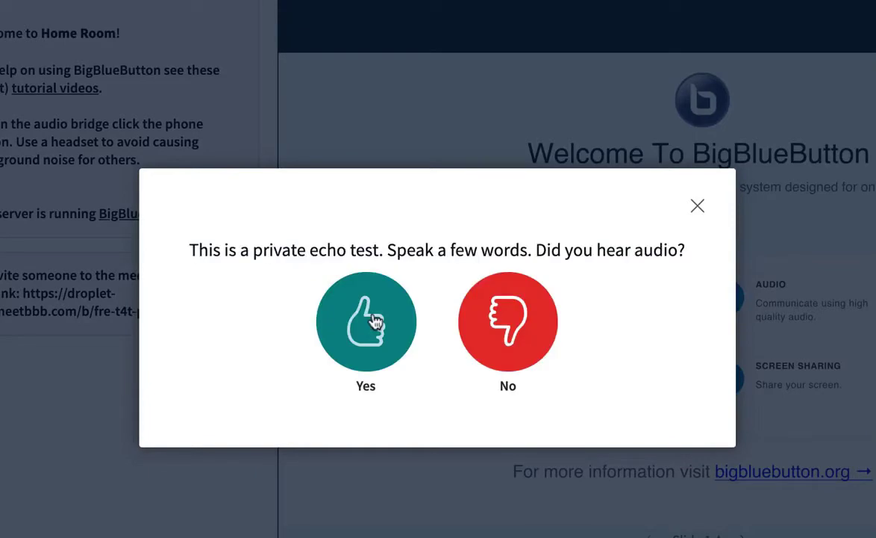
# Confirm that audio was heard in the echo test and mute your own microphone.
pyautogui.click(376, 319)
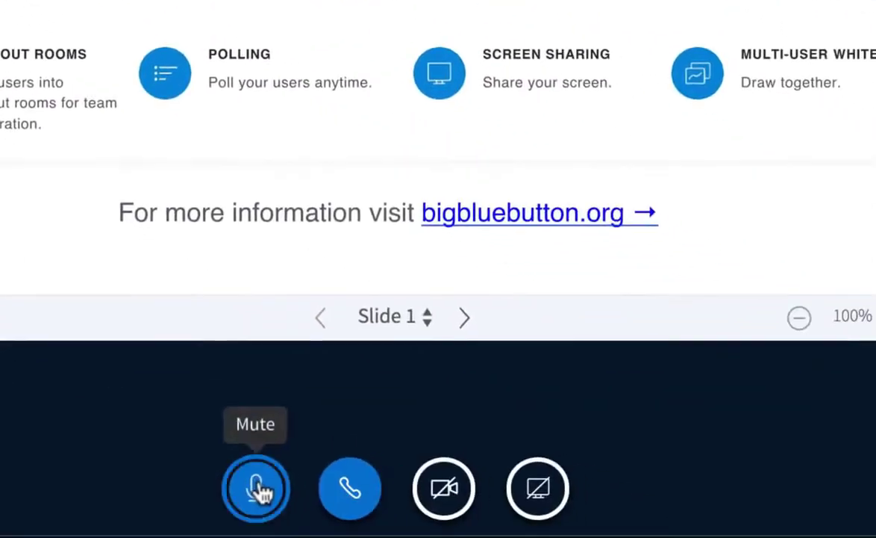
pyautogui.click(256, 488)
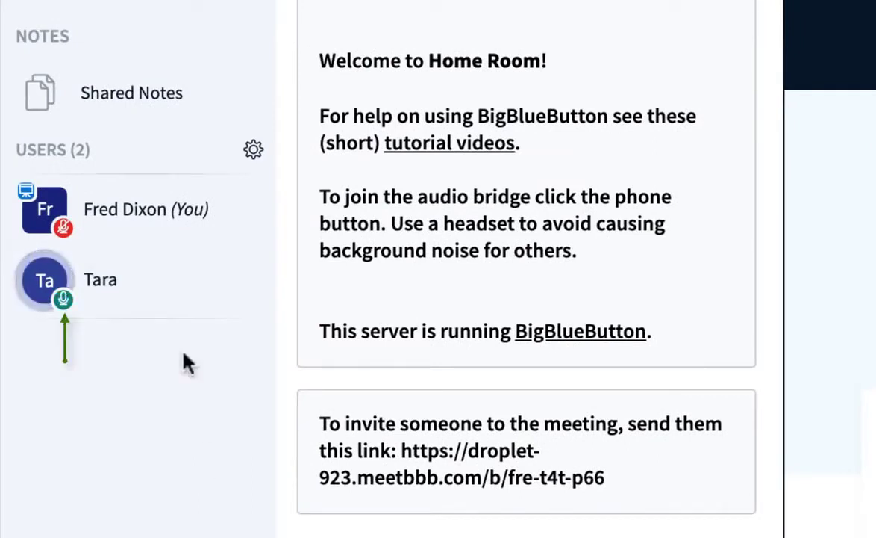
# Mute the other participant in the user list and clear all users' status icons.
pyautogui.click(137, 296)
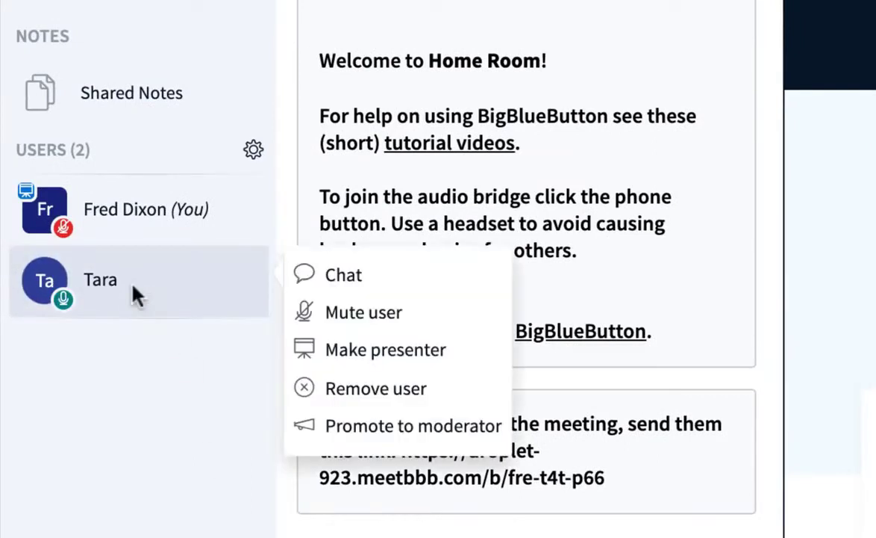
pyautogui.click(366, 318)
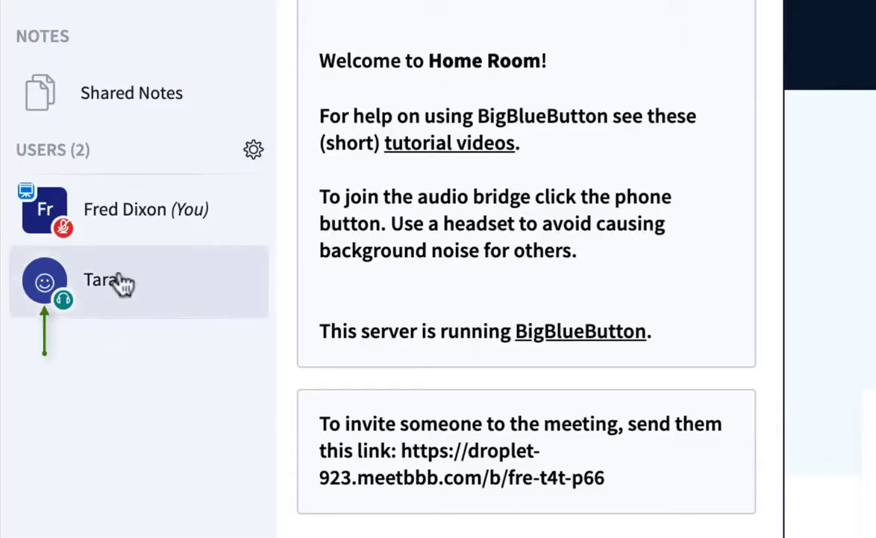
pyautogui.click(256, 153)
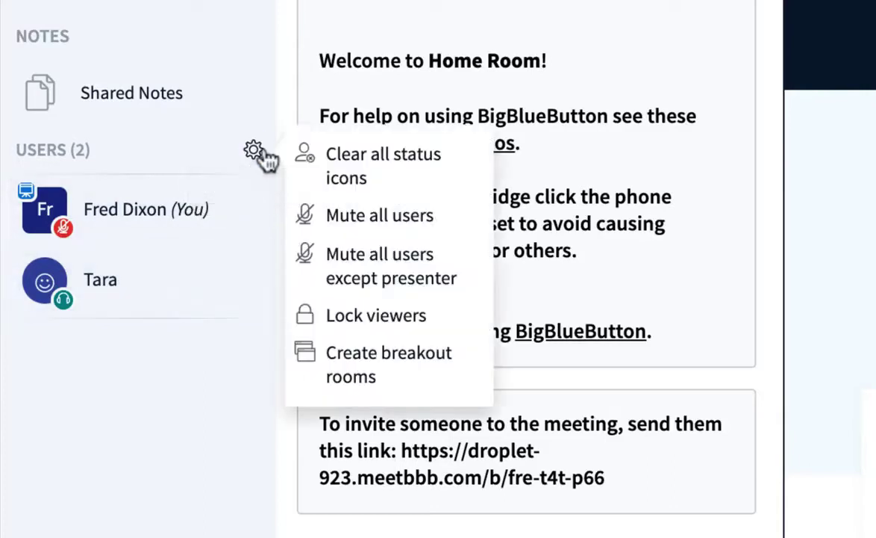
pyautogui.click(364, 172)
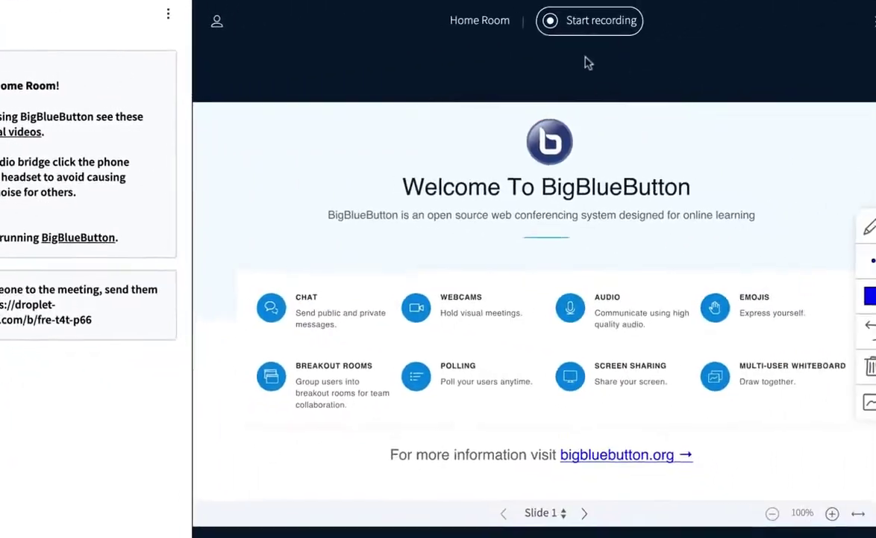
# Start recording the session, confirm it, and pause the recording.
pyautogui.click(570, 30)
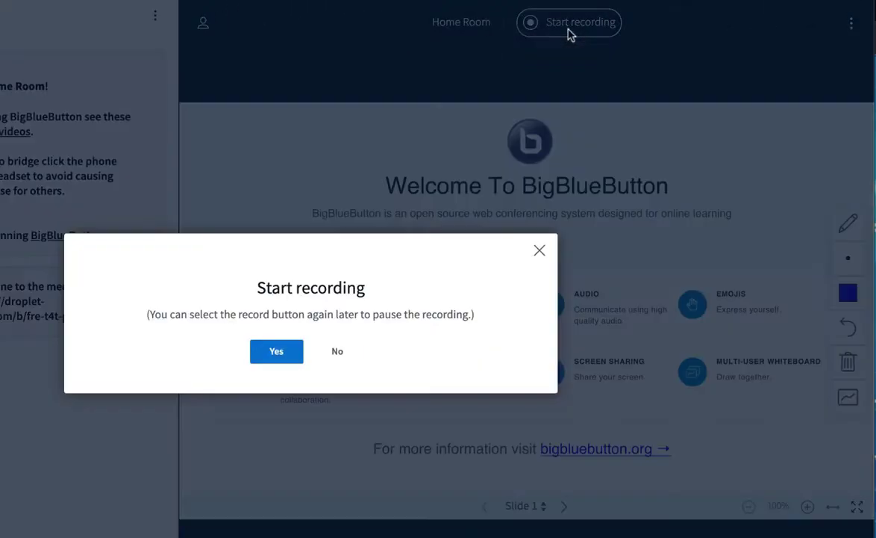
pyautogui.click(273, 354)
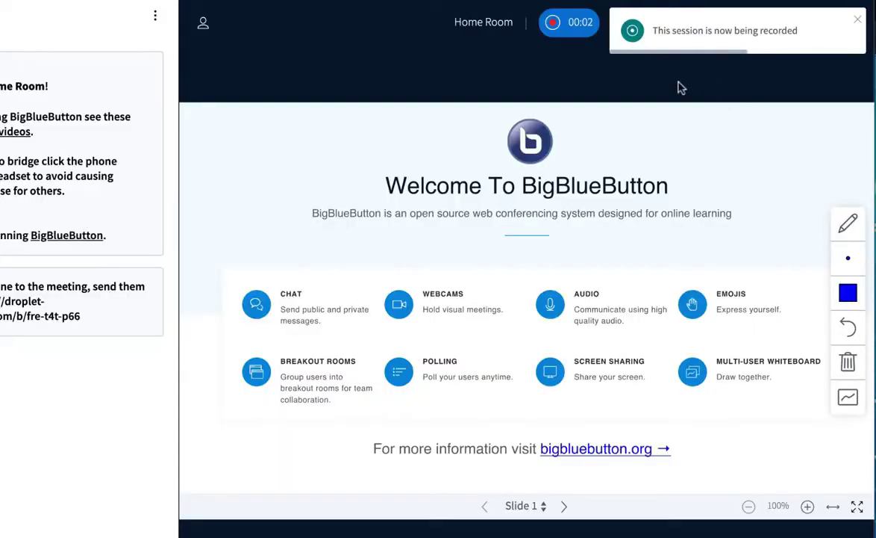
pyautogui.click(574, 26)
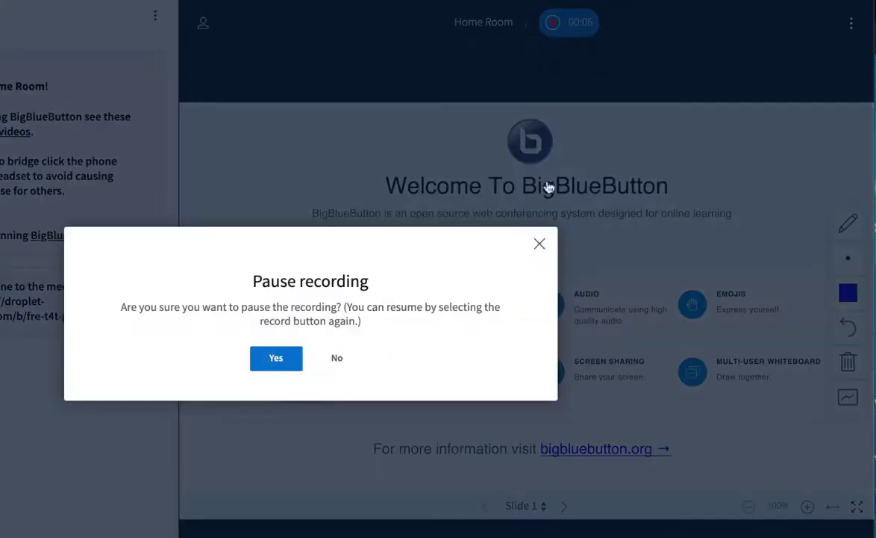
pyautogui.click(278, 357)
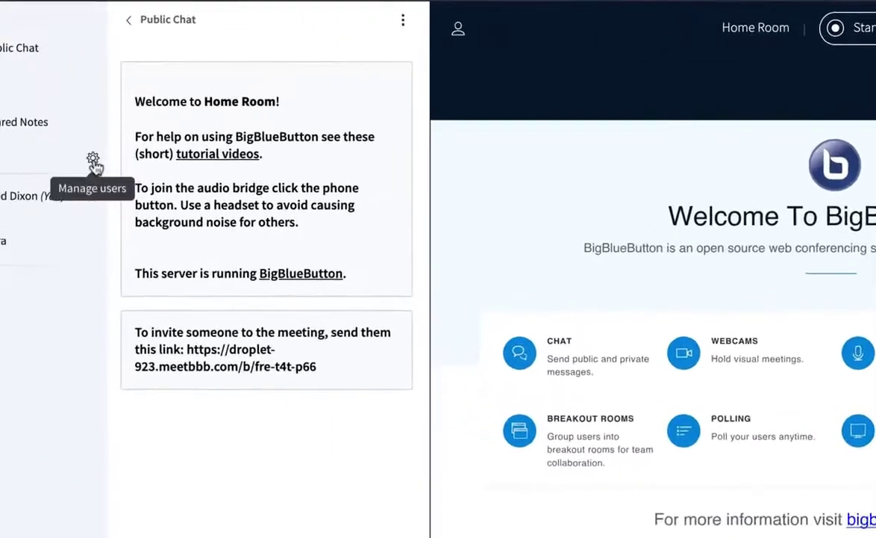
# Lock the Webcam, Microphone, Public chat and Private chat features for viewers.
pyautogui.click(90, 164)
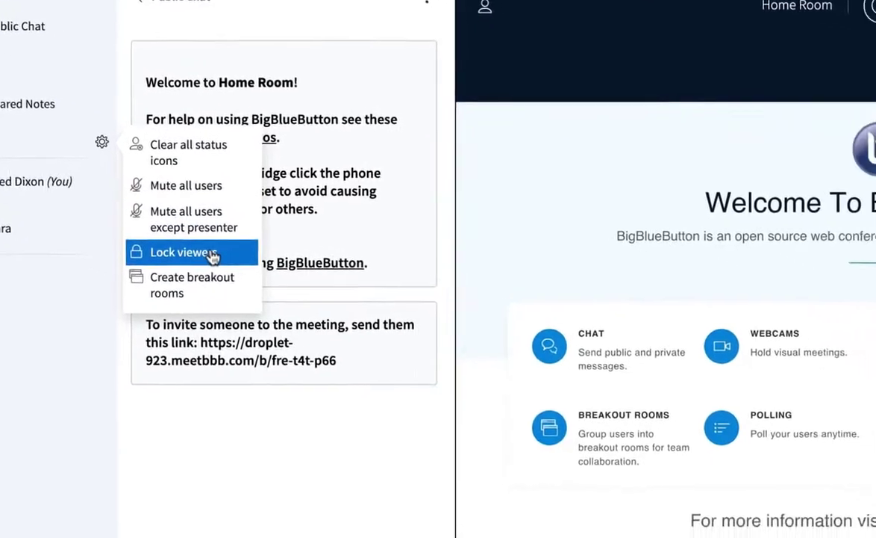
pyautogui.click(212, 256)
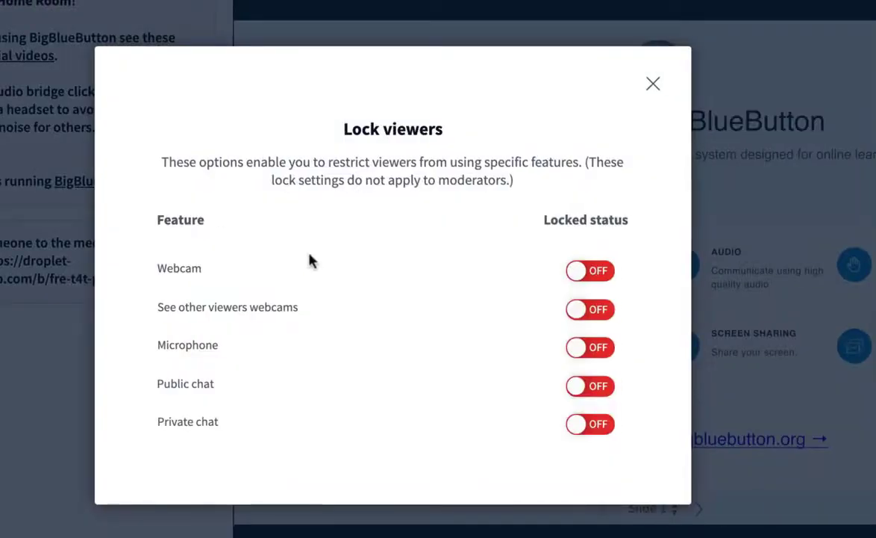
pyautogui.click(597, 272)
pyautogui.click(597, 357)
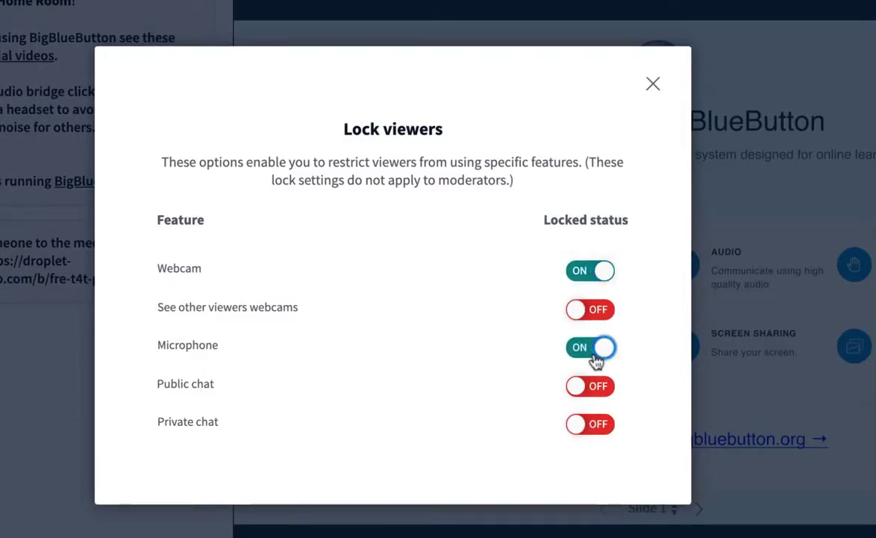
pyautogui.click(596, 388)
pyautogui.click(595, 429)
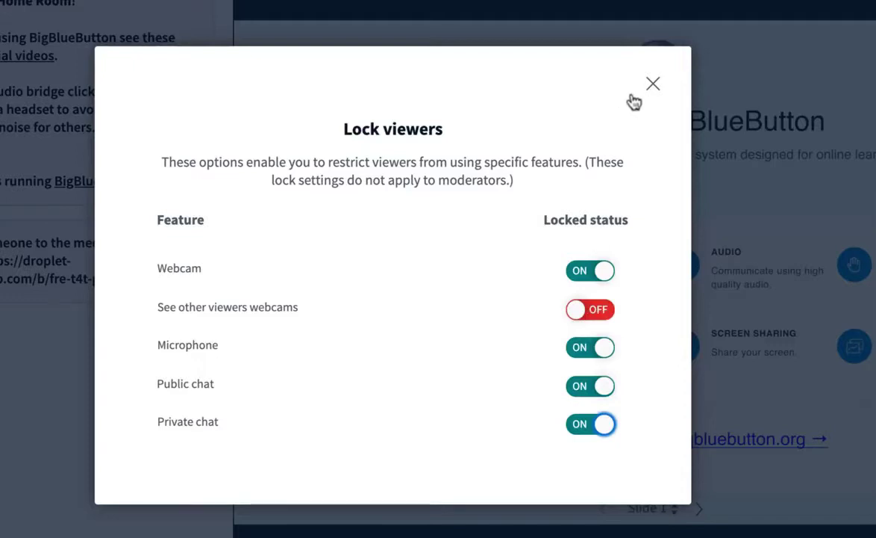
pyautogui.click(652, 85)
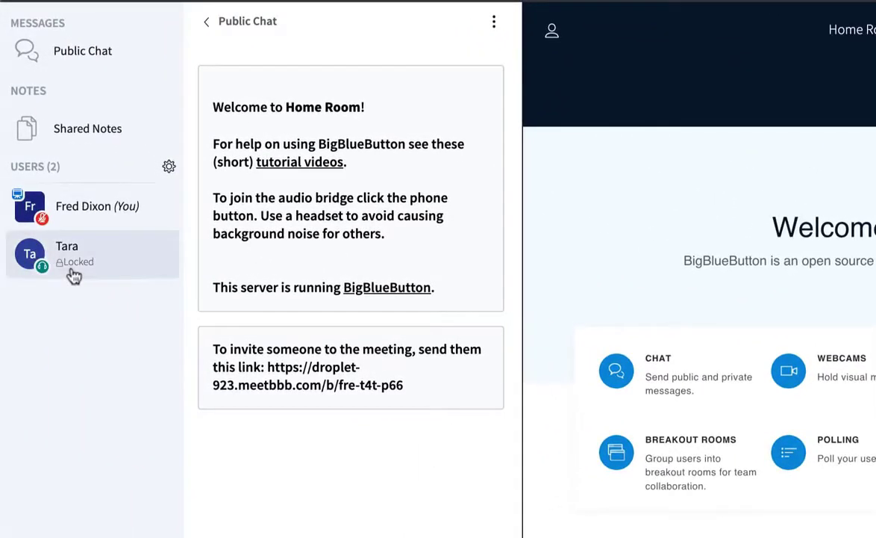
# Unlock the Webcam, Microphone, Public chat and Private chat features for viewers.
pyautogui.click(168, 166)
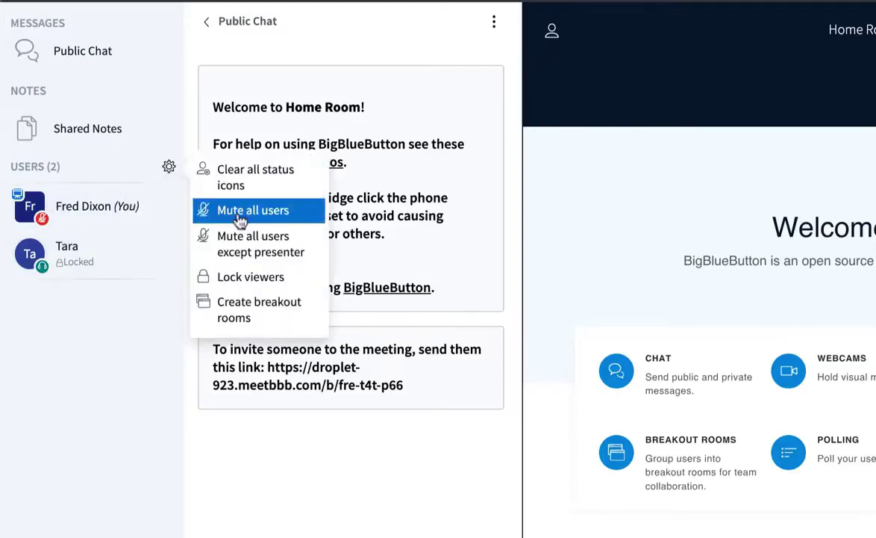
pyautogui.click(249, 277)
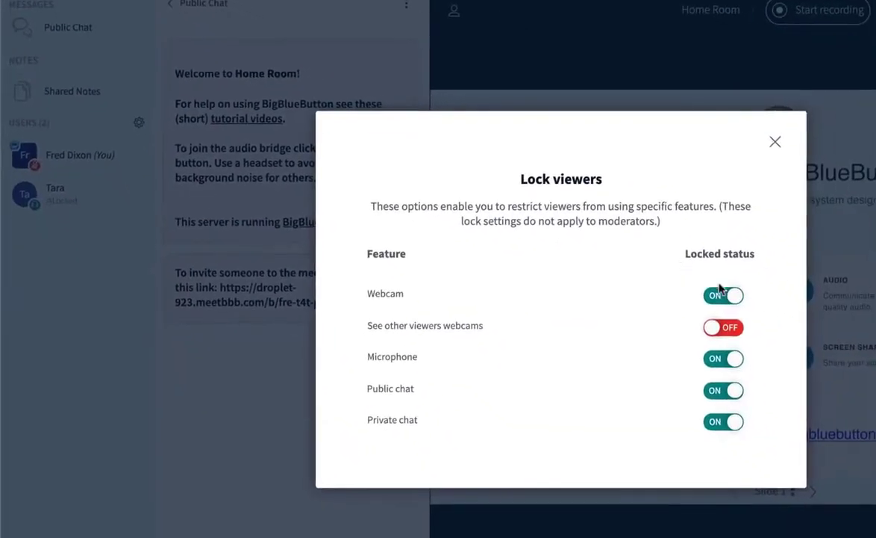
pyautogui.click(722, 295)
pyautogui.click(722, 359)
pyautogui.click(723, 390)
pyautogui.click(723, 423)
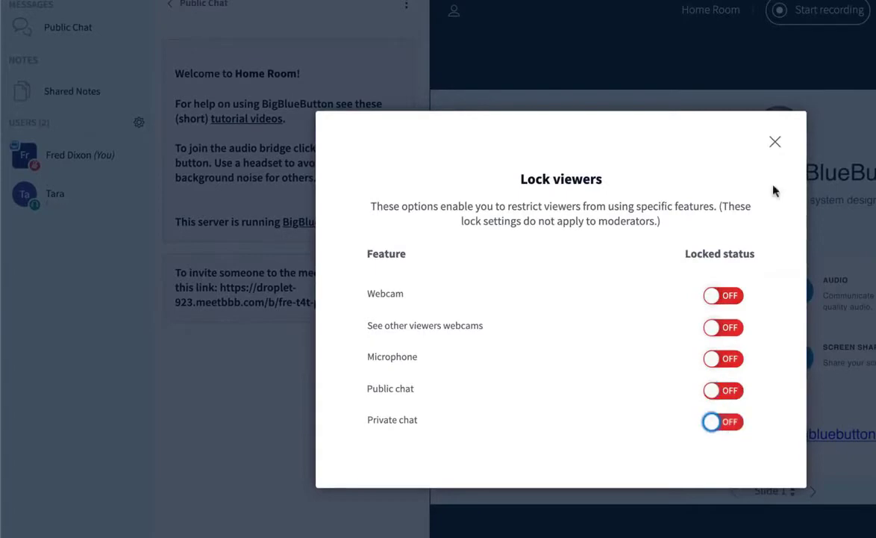
pyautogui.click(774, 143)
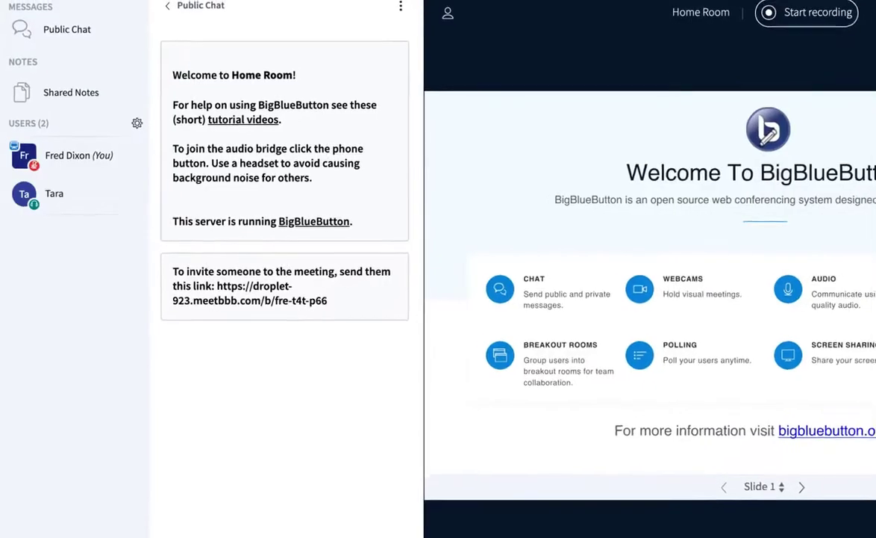
# Create 2 breakout rooms with a duration of 5 minutes and the unassigned participant placed in Room 1.
pyautogui.click(137, 125)
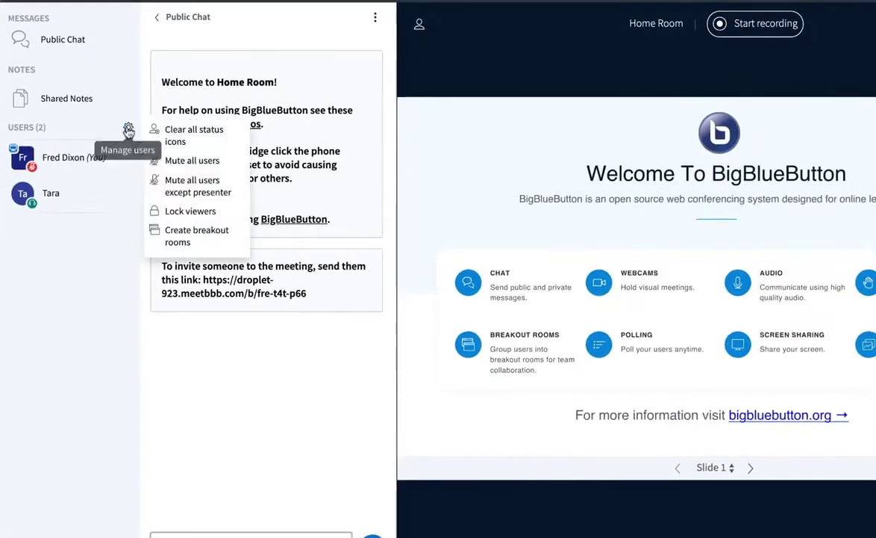
pyautogui.click(192, 236)
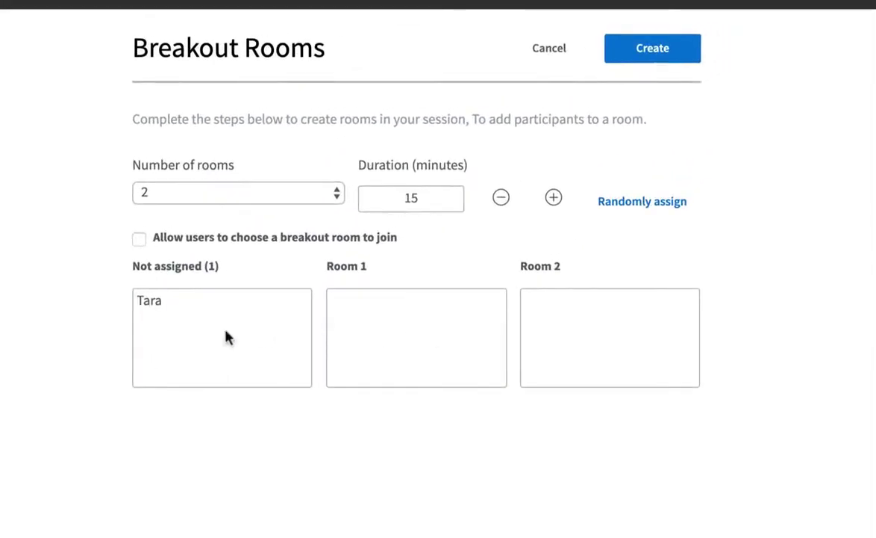
pyautogui.moveTo(155, 312); pyautogui.dragTo(389, 324)
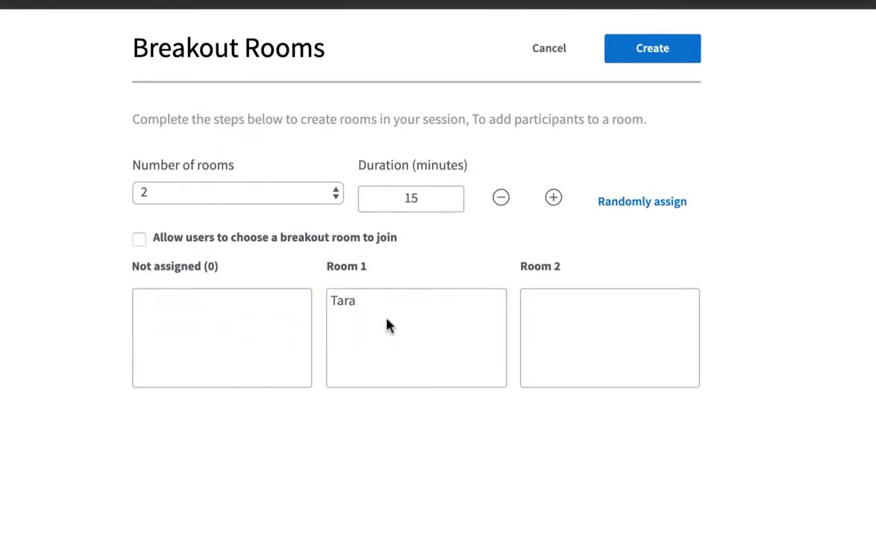
pyautogui.click(194, 196)
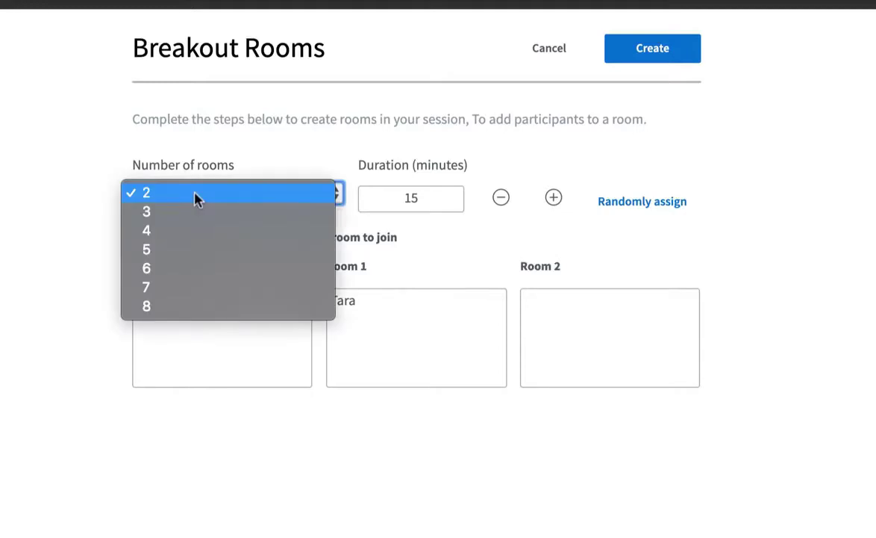
pyautogui.click(195, 197)
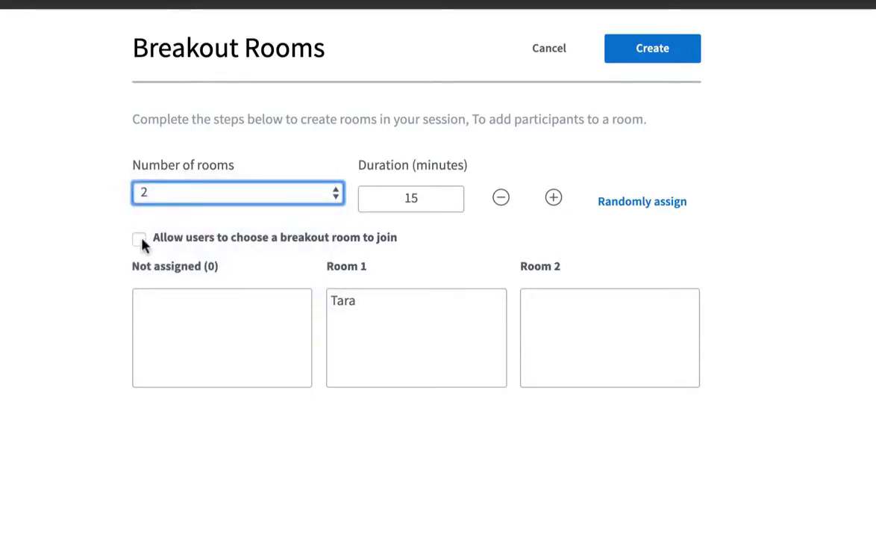
pyautogui.moveTo(404, 198); pyautogui.dragTo(444, 200)
pyautogui.write('5')
pyautogui.click(693, 51)
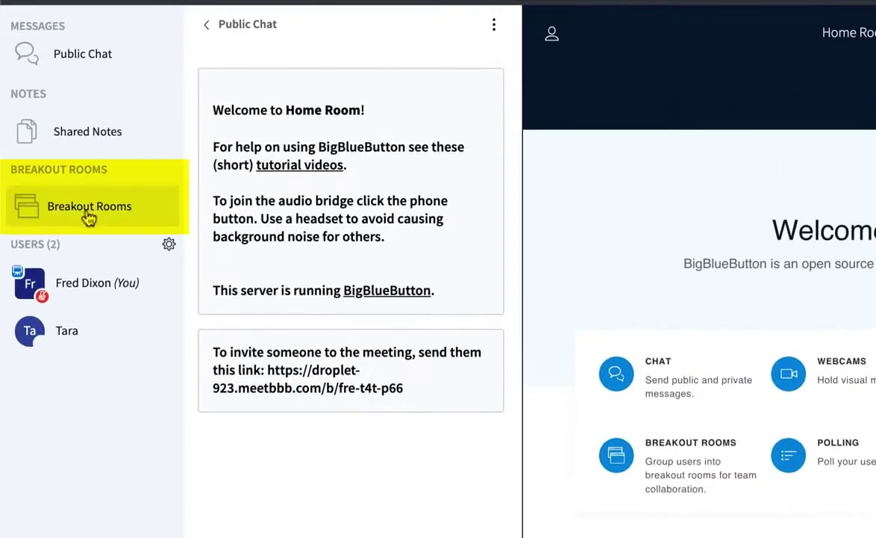
# Join breakout Room 1 without connecting audio, and close its browser tab to return to the main room.
pyautogui.click(88, 215)
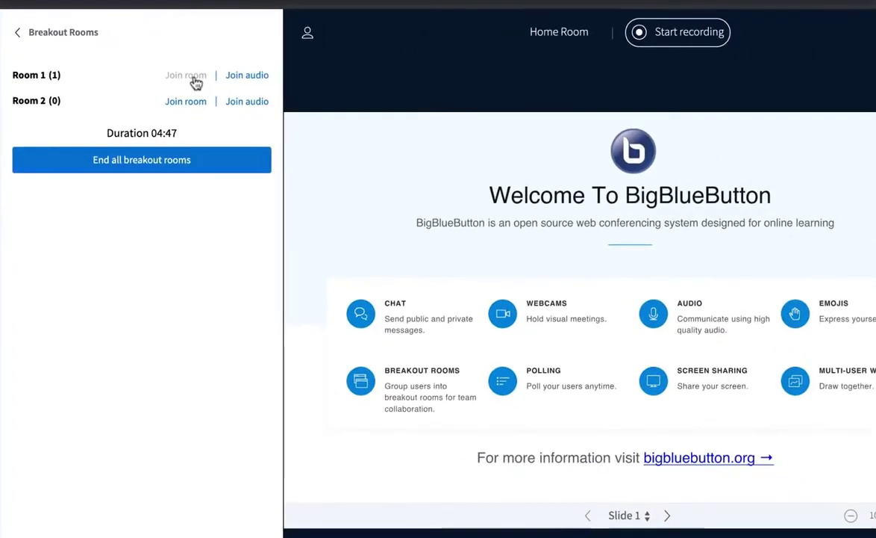
pyautogui.click(190, 78)
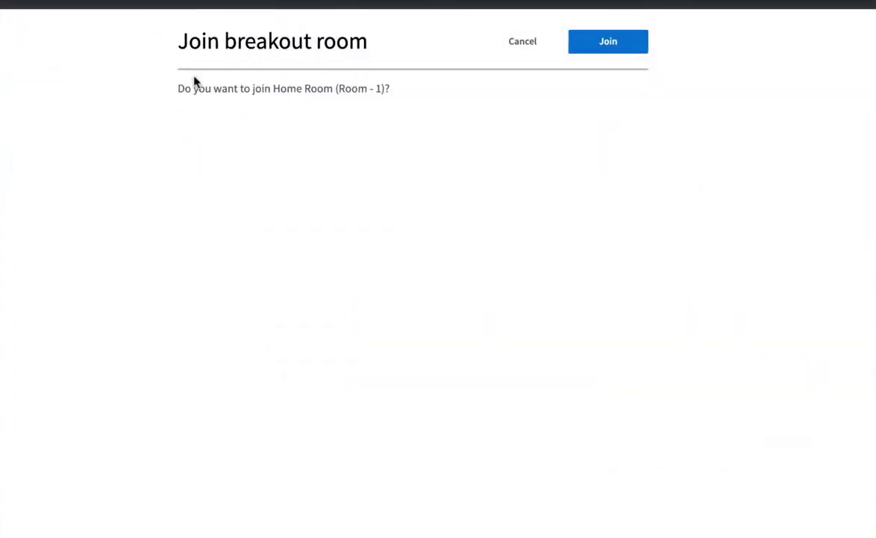
pyautogui.click(615, 48)
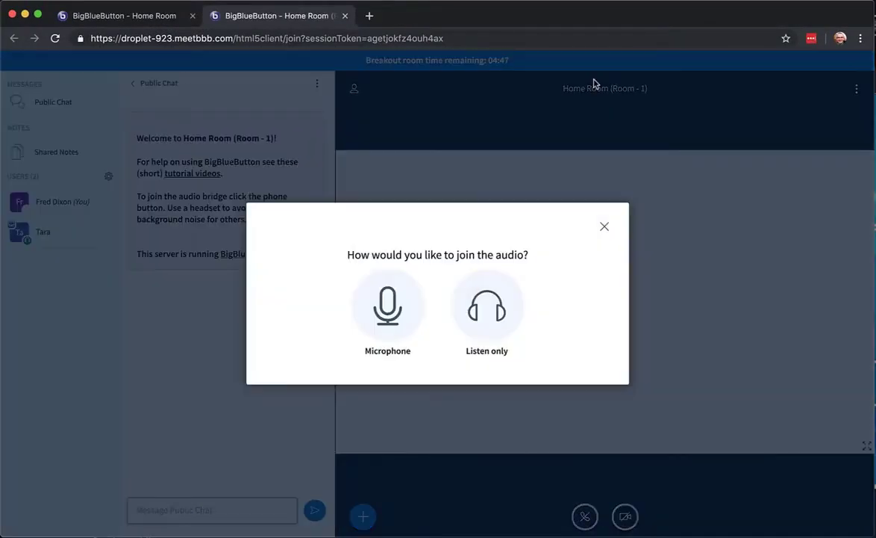
pyautogui.click(604, 227)
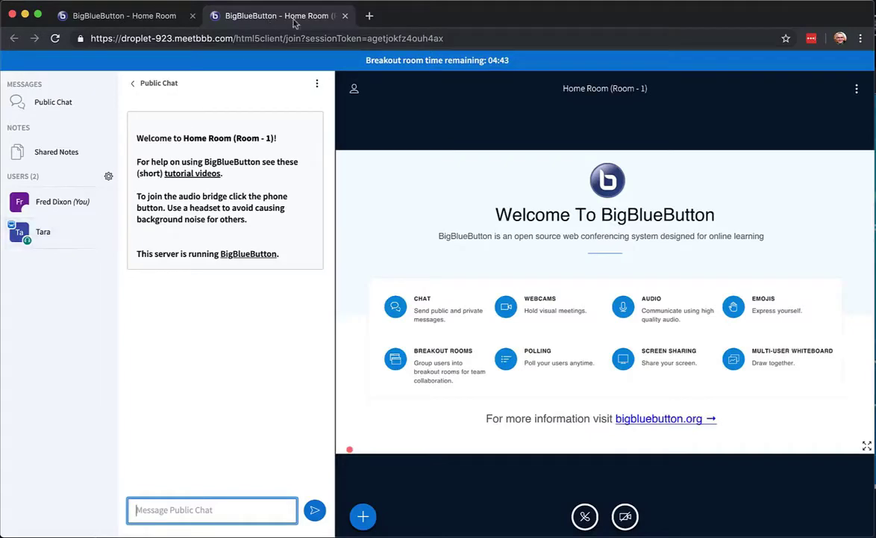
pyautogui.click(344, 16)
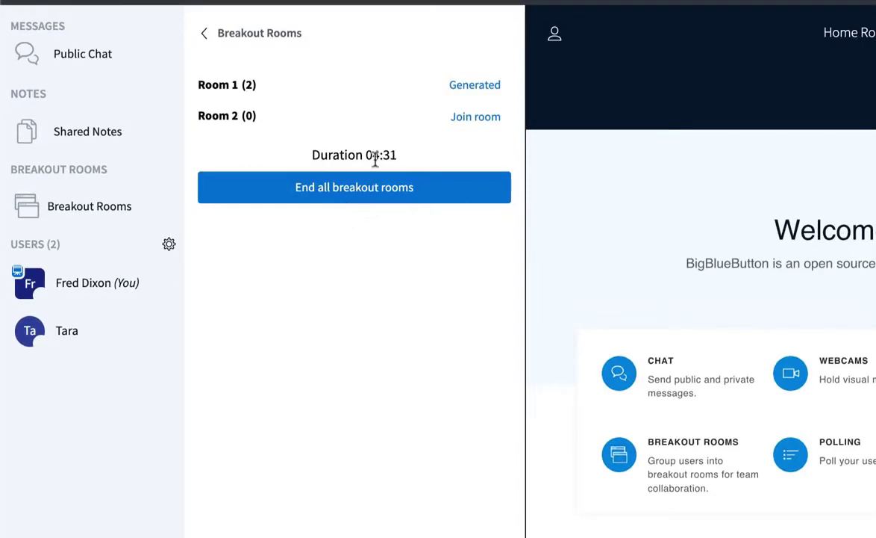
# End all breakout rooms and rejoin the main room's audio with the microphone, confirming the echo test.
pyautogui.click(359, 195)
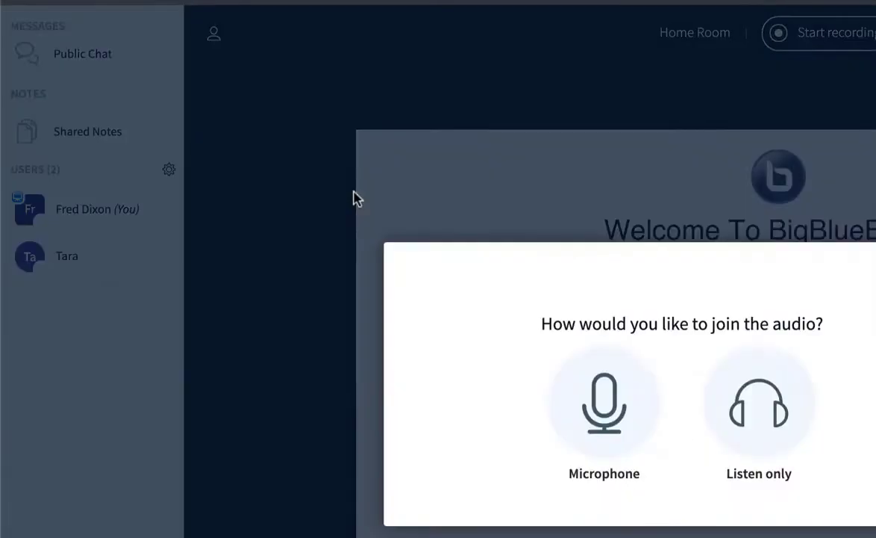
pyautogui.click(604, 403)
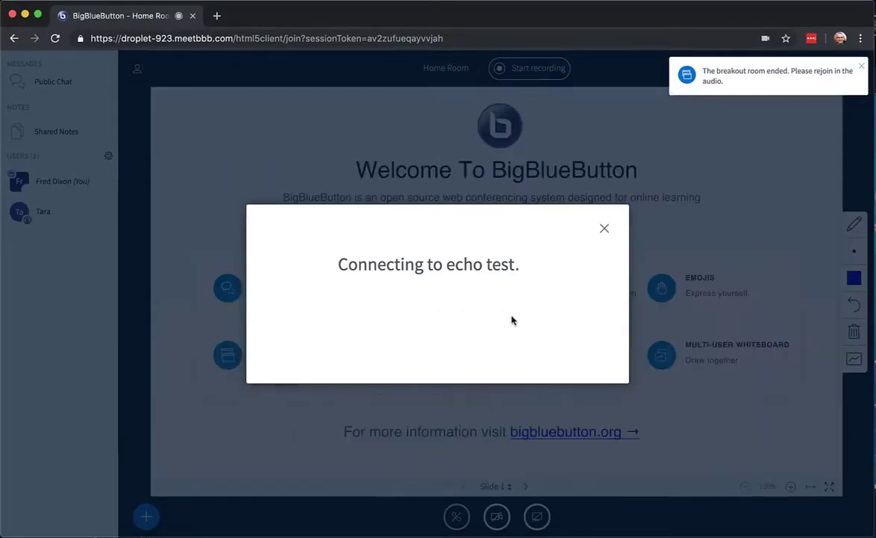
pyautogui.click(392, 311)
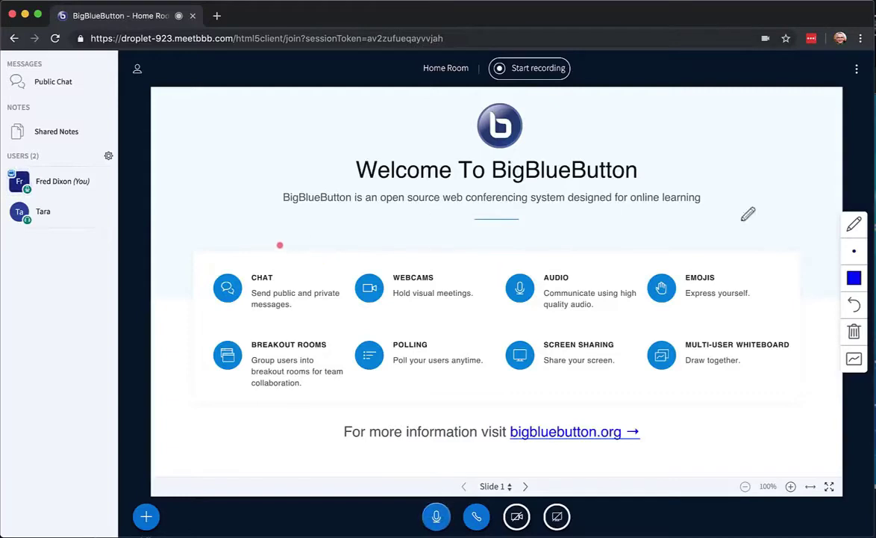
# Draw blue check marks with the pencil above the Chat, Webcams and Audio headings, and view the available drawing tools.
pyautogui.moveTo(292, 251); pyautogui.dragTo(319, 242)
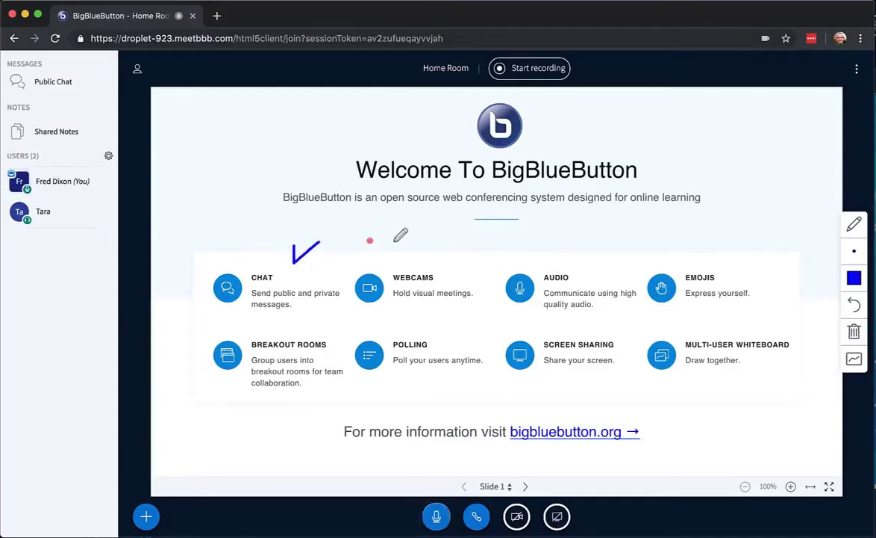
pyautogui.moveTo(392, 248); pyautogui.dragTo(424, 238)
pyautogui.moveTo(540, 250); pyautogui.dragTo(598, 230)
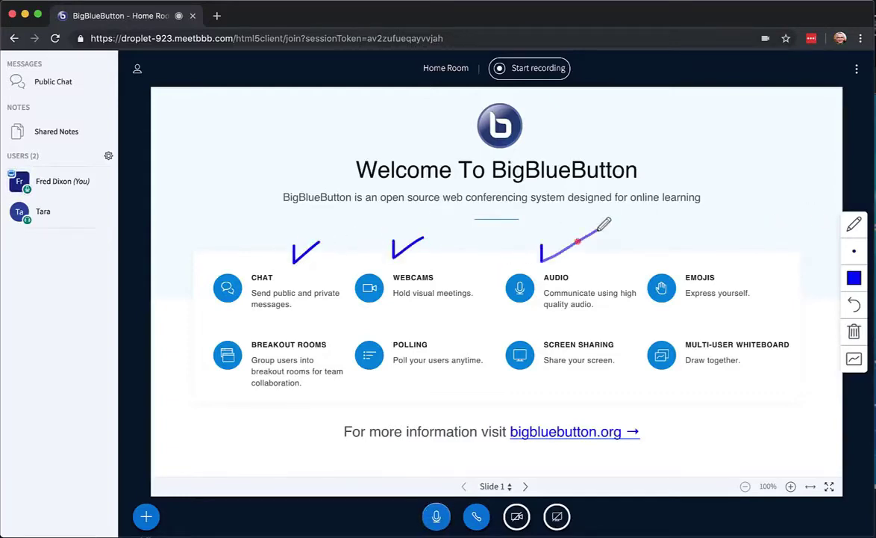
pyautogui.click(854, 224)
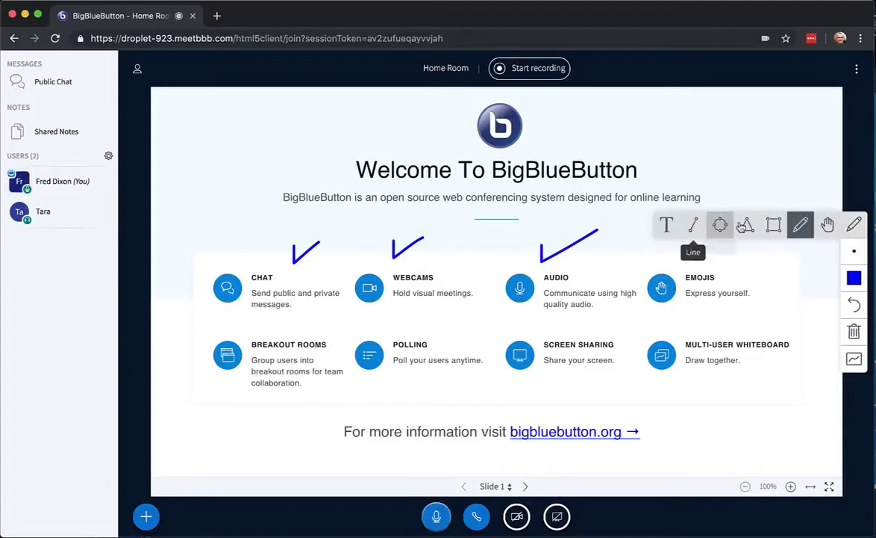
pyautogui.click(808, 273)
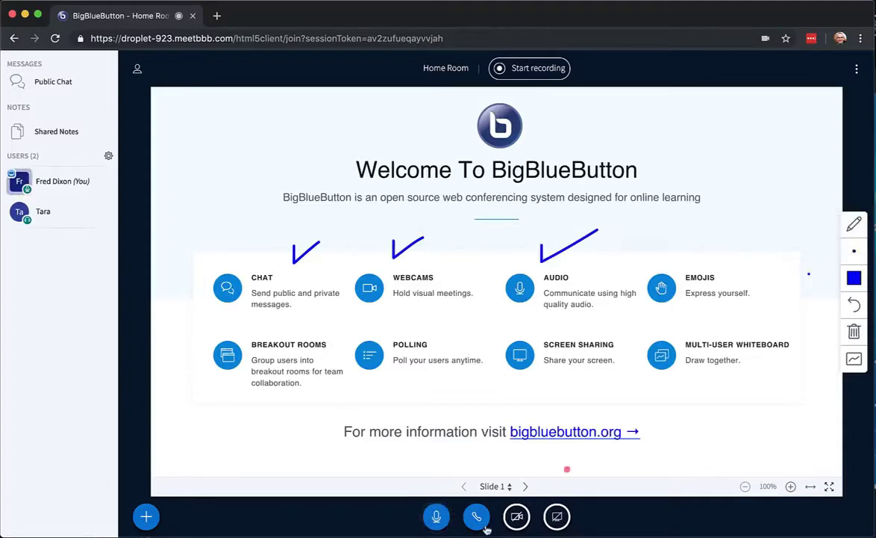
# Go to blank slide 2 and draw a freehand right triangle with an angle mark in its right-angle corner.
pyautogui.click(526, 486)
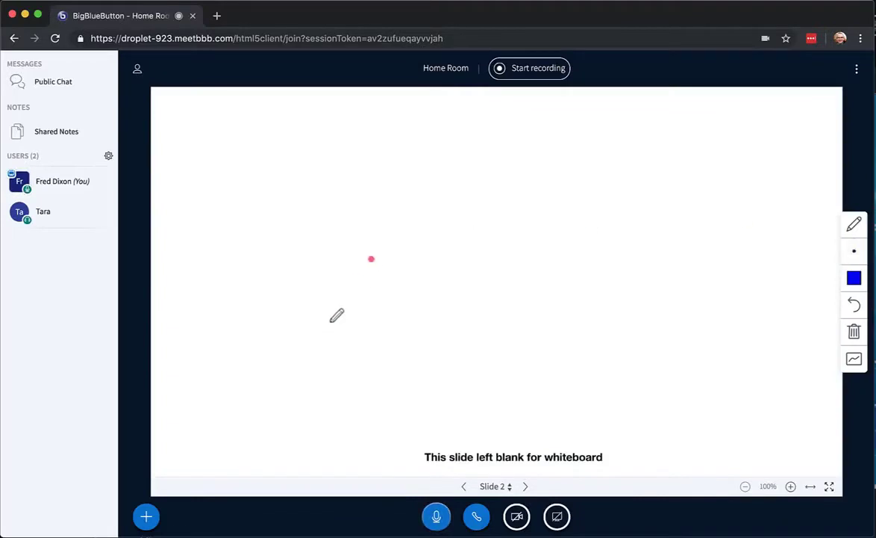
pyautogui.moveTo(324, 330)
pyautogui.mouseDown()
pyautogui.moveTo(491, 173)
pyautogui.moveTo(454, 319)
pyautogui.moveTo(321, 331)
pyautogui.mouseUp()
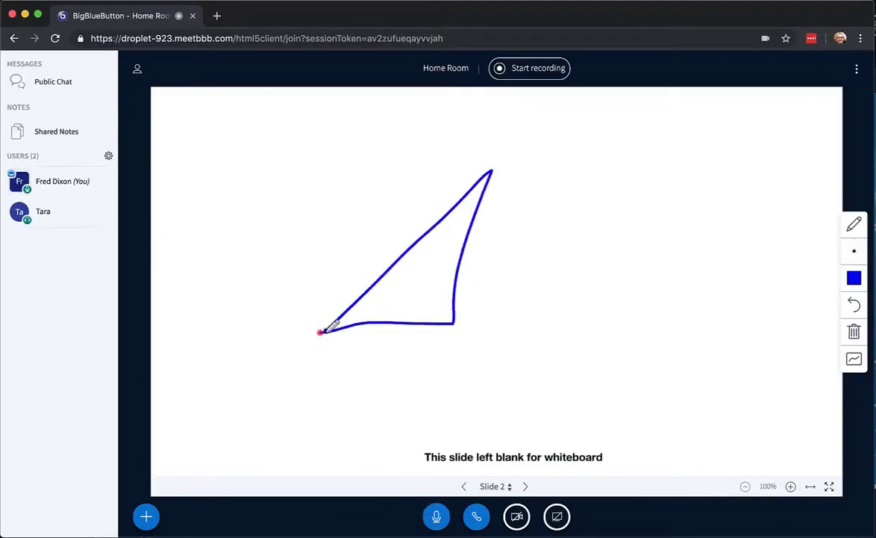
pyautogui.moveTo(446, 302); pyautogui.dragTo(455, 304)
# Turn on the multi-user whiteboard so the viewer can draw, turn it off again and clear all annotations.
pyautogui.click(856, 361)
pyautogui.click(855, 361)
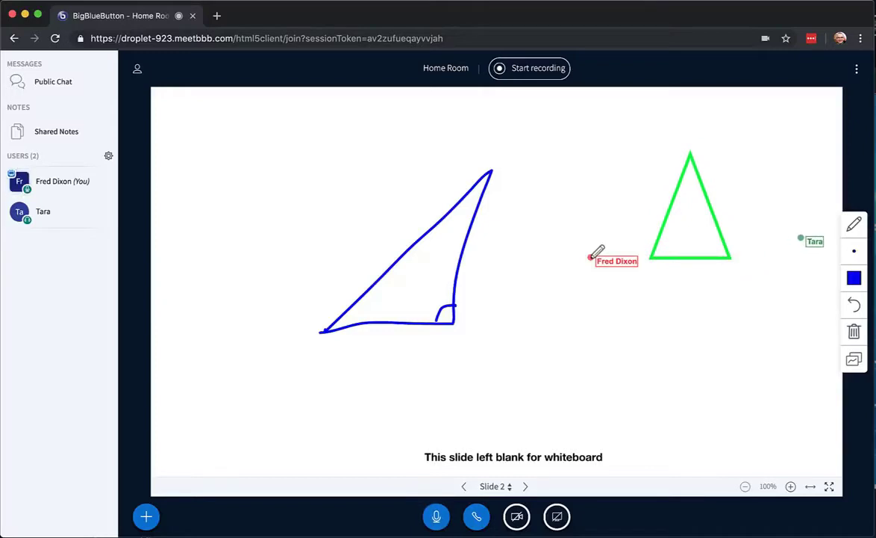
pyautogui.click(855, 360)
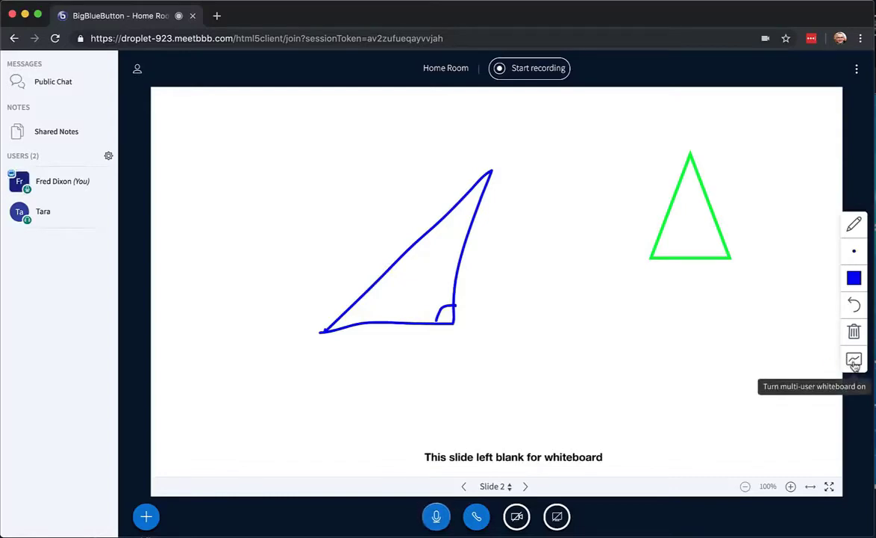
pyautogui.click(855, 334)
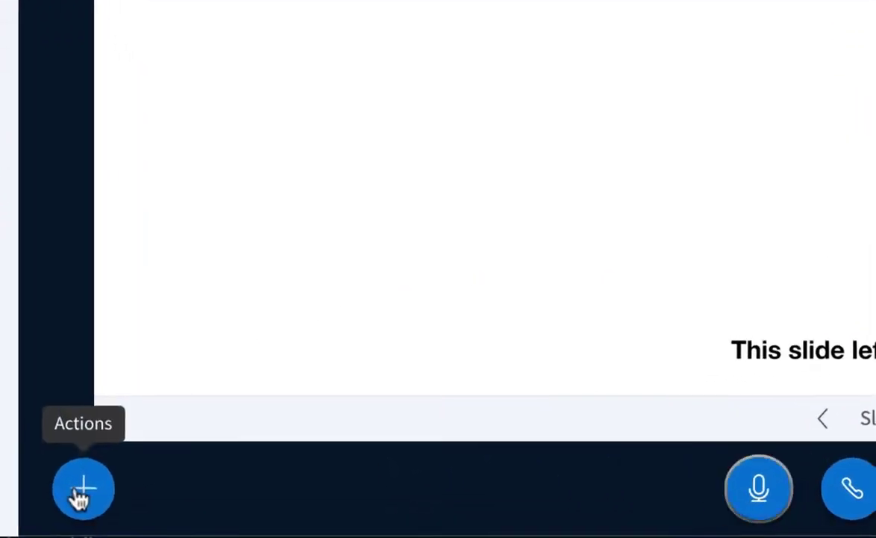
# Upload a presentation file from the computer and start presenting it in place of default.pdf.
pyautogui.click(82, 491)
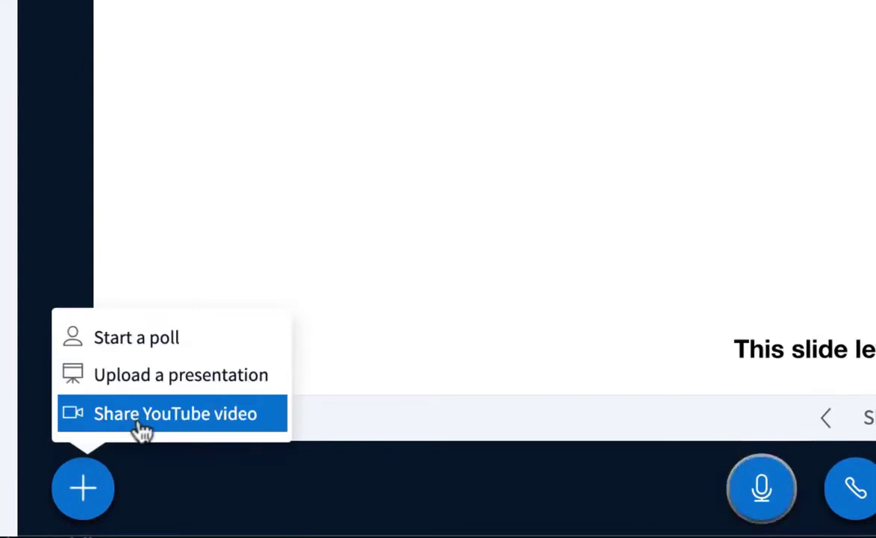
pyautogui.click(220, 382)
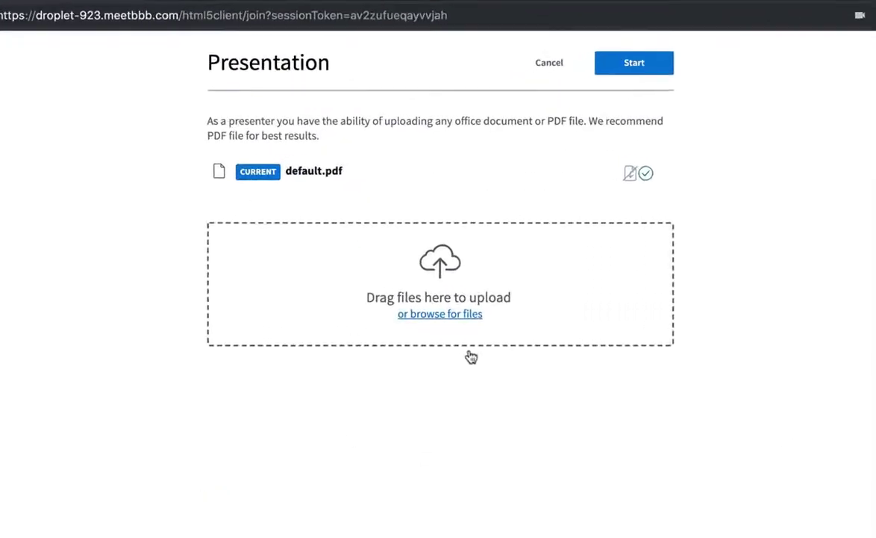
pyautogui.click(457, 359)
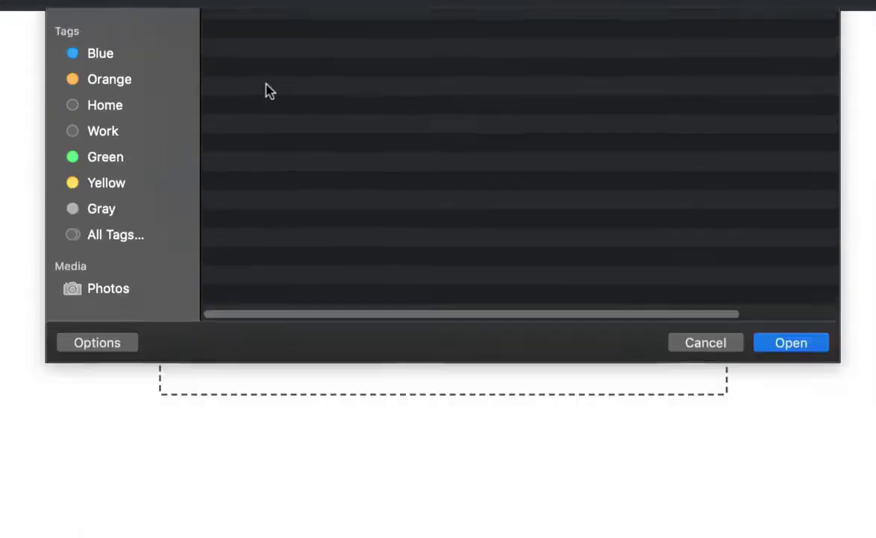
pyautogui.doubleClick(271, 86)
pyautogui.click(686, 60)
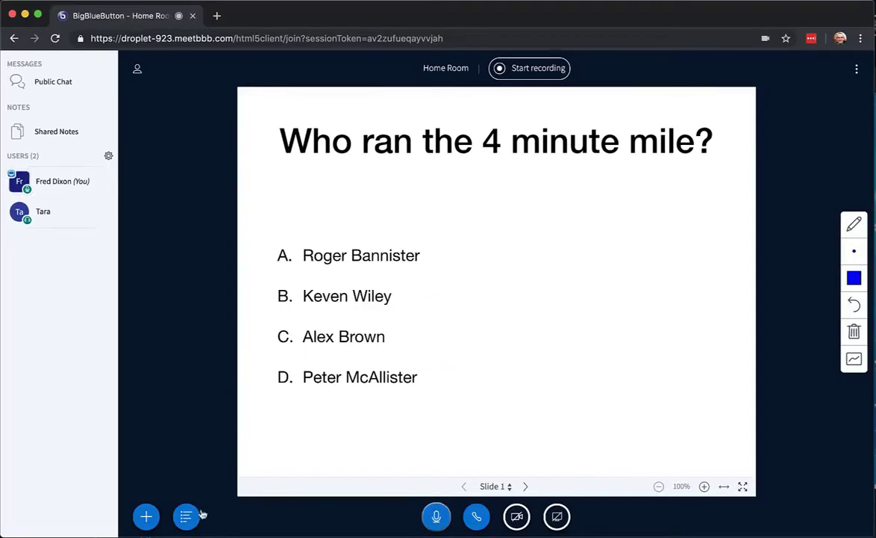
# Draw a bracket beside answers A to D on the question slide and start an A/B/C/D poll.
pyautogui.moveTo(286, 236)
pyautogui.mouseDown()
pyautogui.moveTo(270, 237)
pyautogui.moveTo(261, 374)
pyautogui.moveTo(278, 392)
pyautogui.mouseUp()
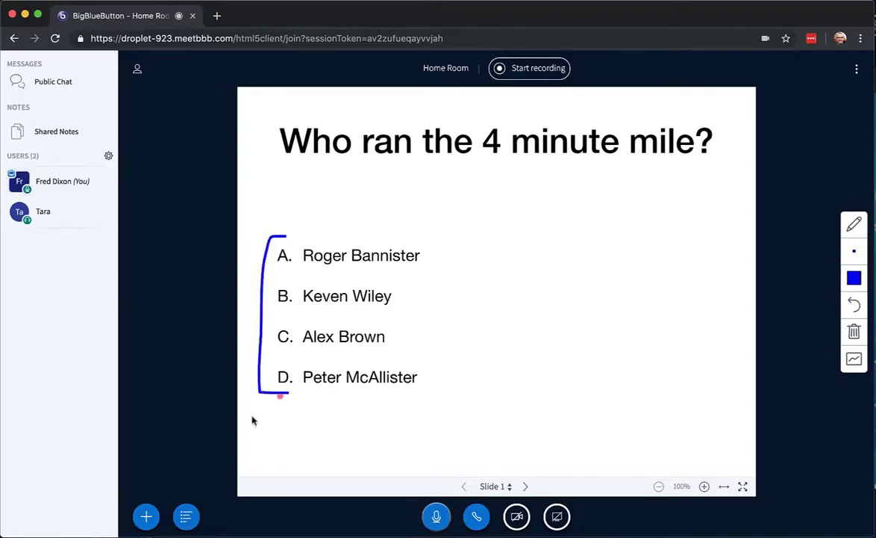
pyautogui.click(186, 516)
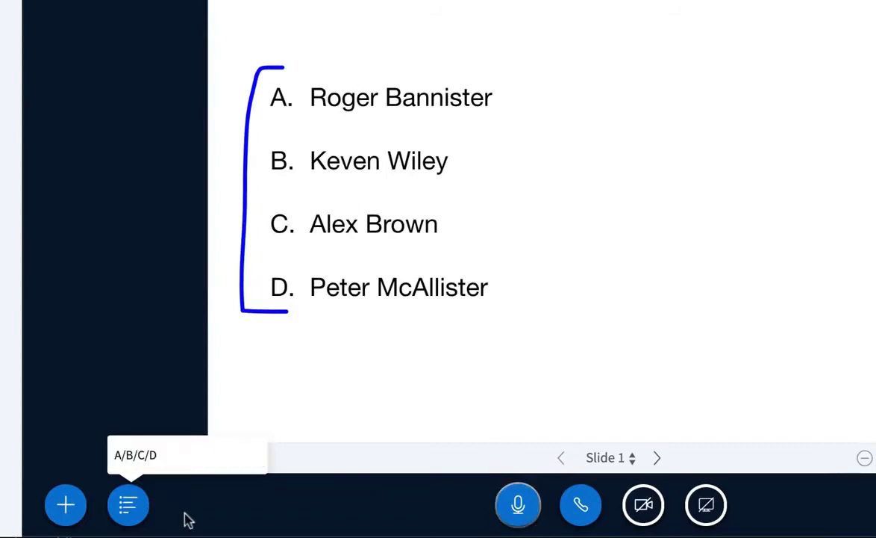
pyautogui.click(59, 511)
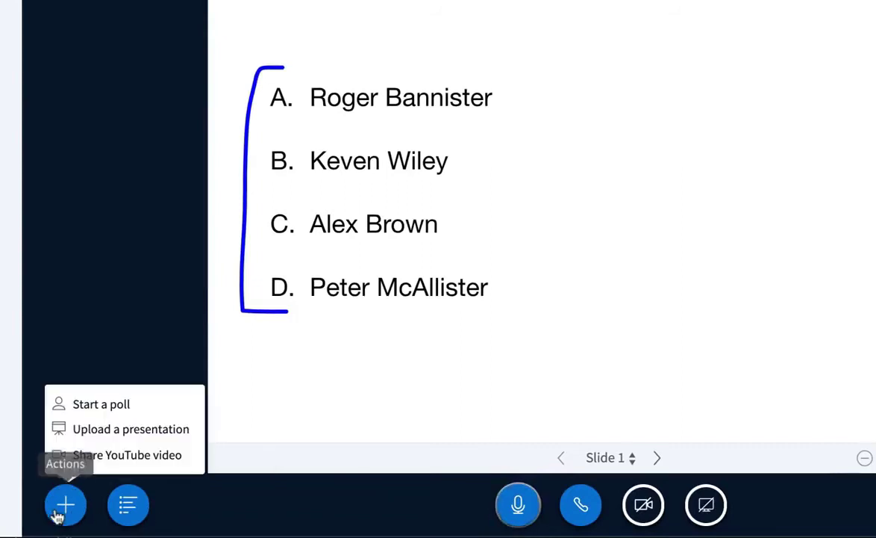
pyautogui.click(84, 405)
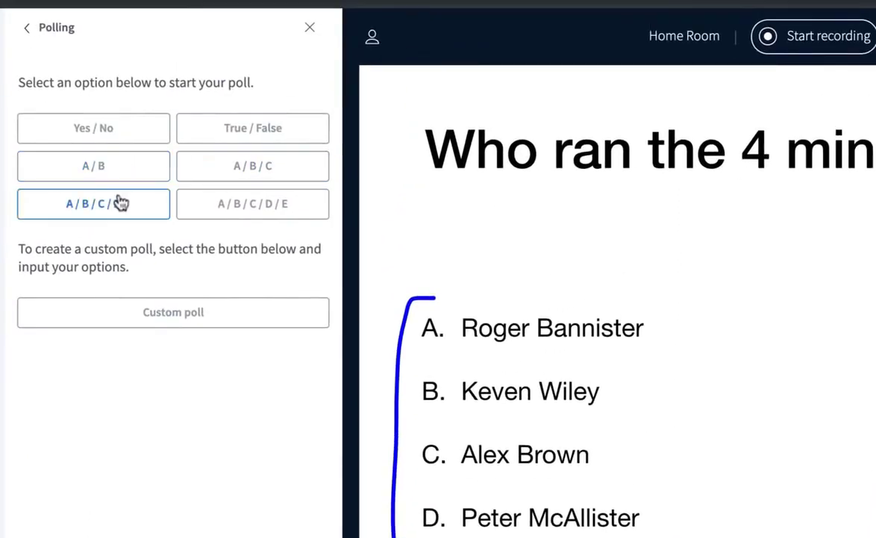
pyautogui.click(141, 209)
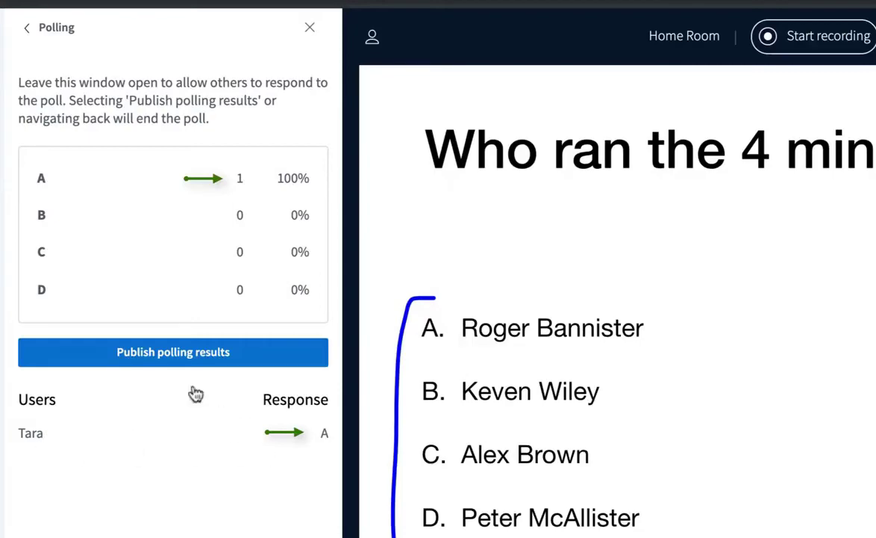
# Publish the polling results onto the slide, close the polling view and clear all annotations.
pyautogui.click(149, 356)
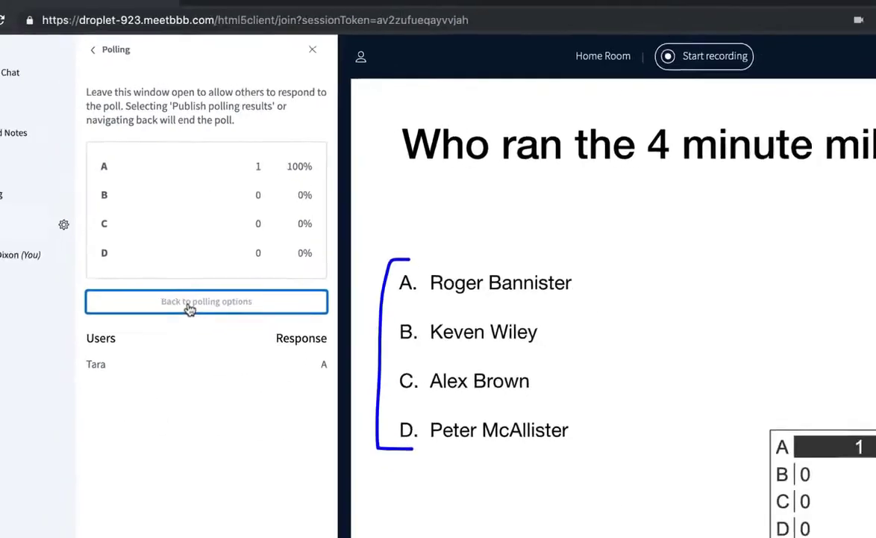
pyautogui.click(312, 49)
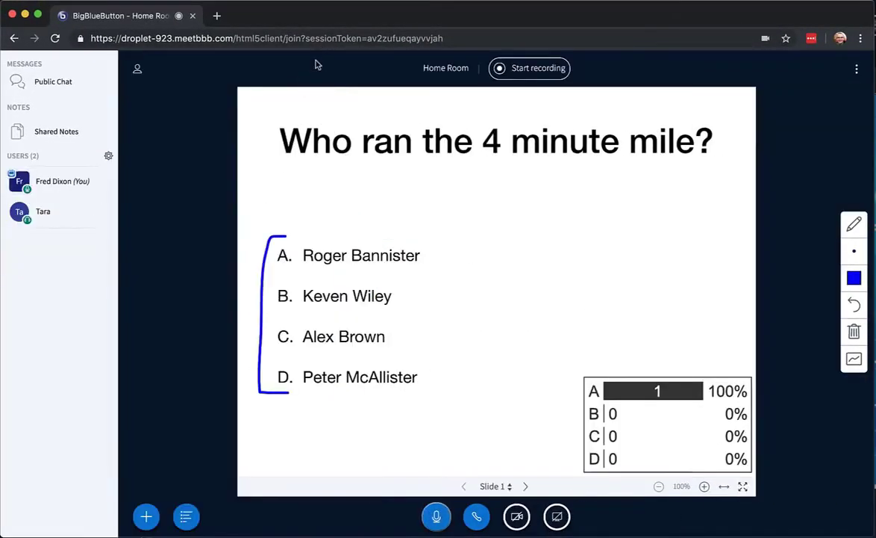
pyautogui.click(856, 334)
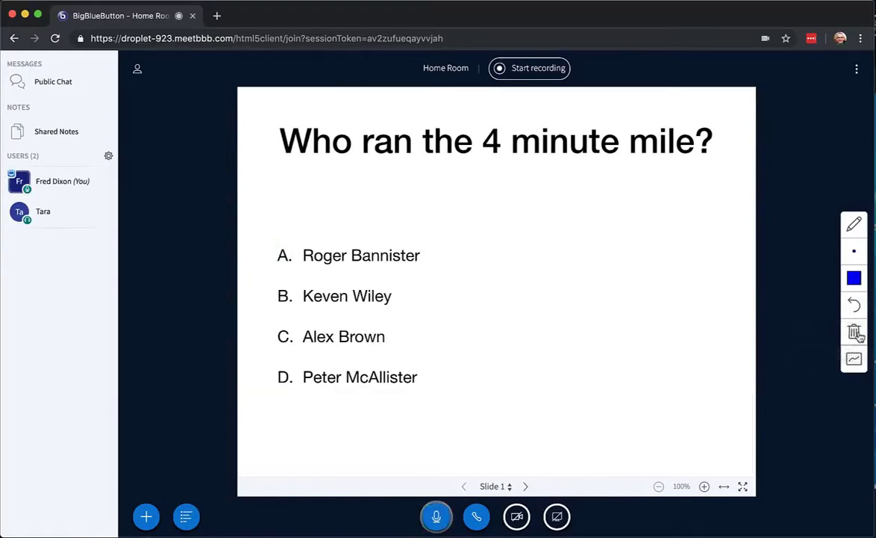
pyautogui.click(147, 514)
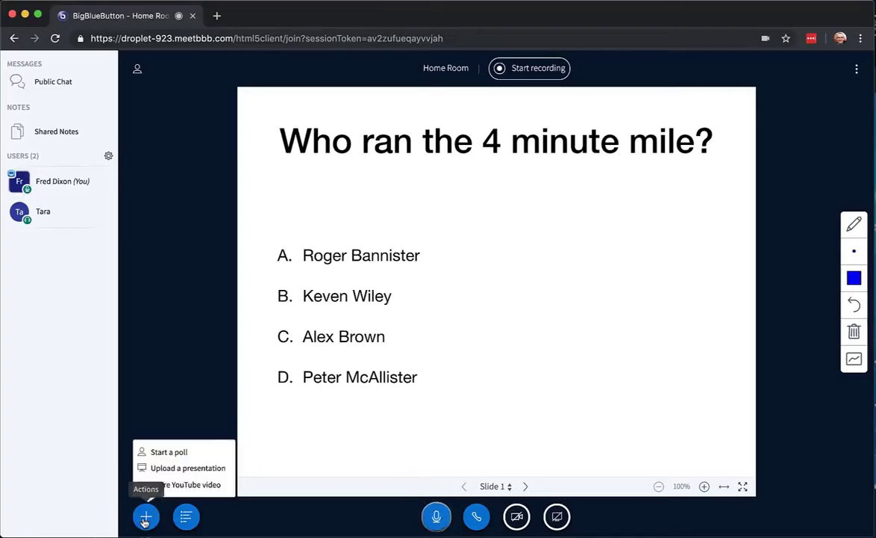
pyautogui.click(188, 485)
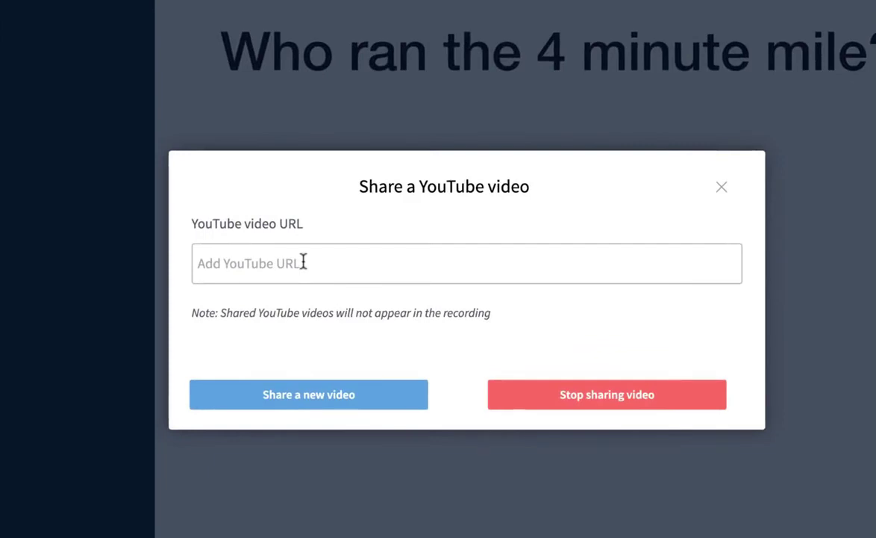
pyautogui.click(303, 263)
pyautogui.write('https://www.youtube.com/watch?v=d5v5Uar79Yc')
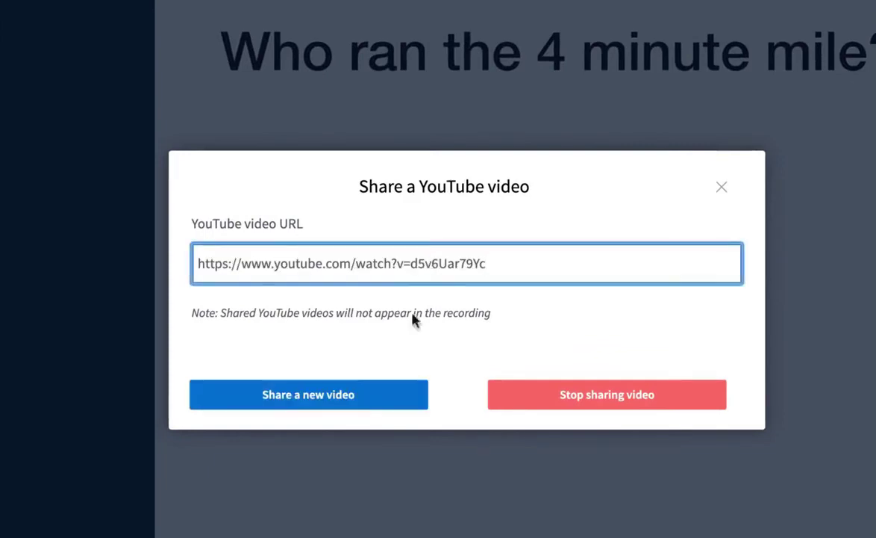
pyautogui.click(326, 390)
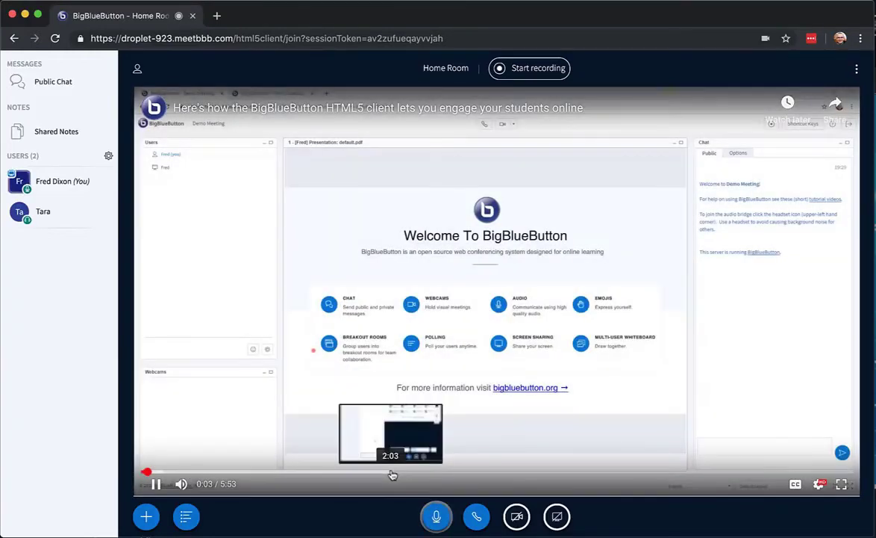
# Skip the shared video ahead to 2:03, pause it and stop sharing it.
pyautogui.click(393, 475)
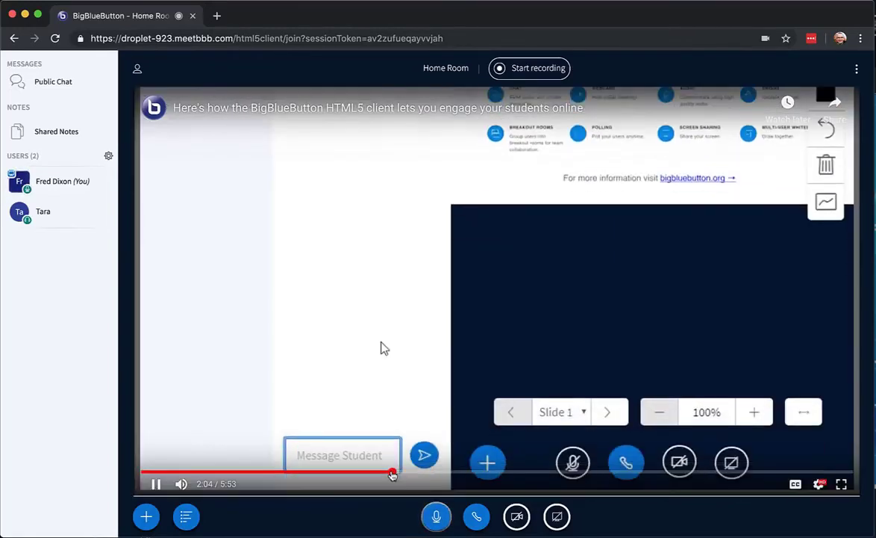
pyautogui.click(156, 484)
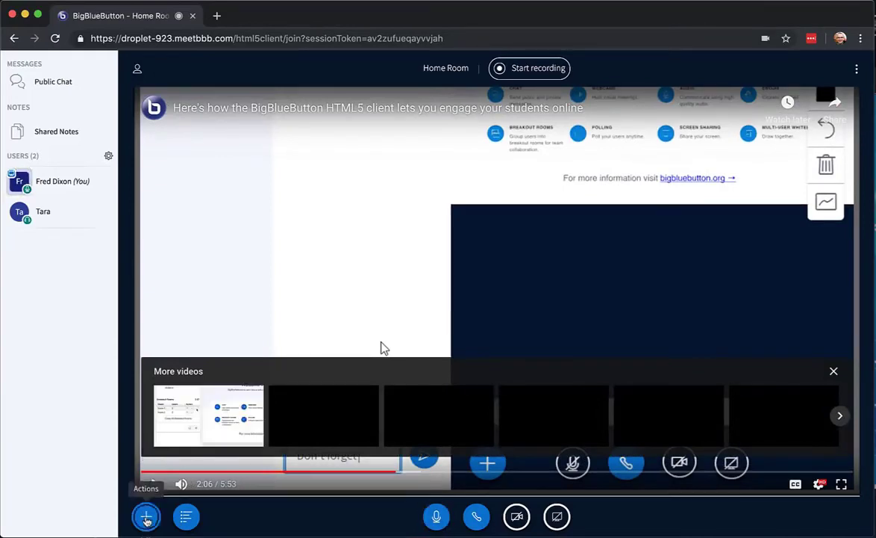
pyautogui.click(147, 516)
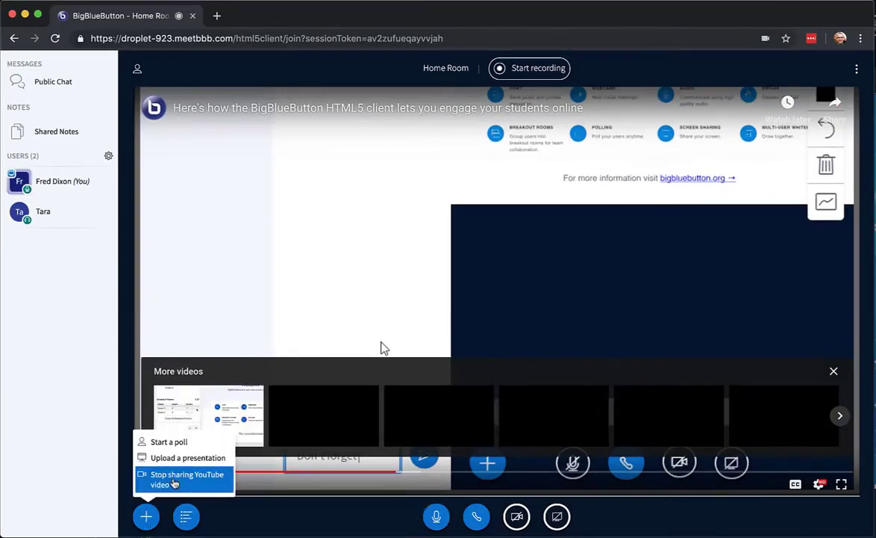
pyautogui.click(174, 484)
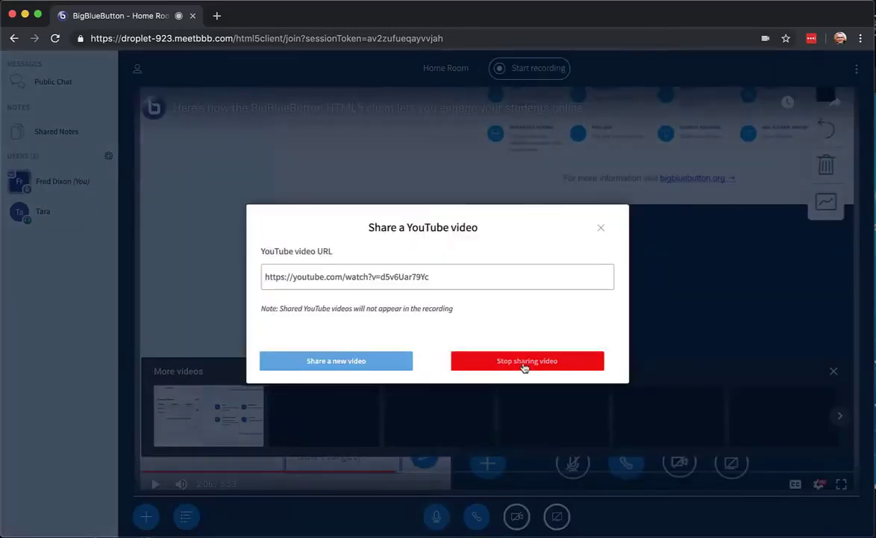
pyautogui.click(526, 364)
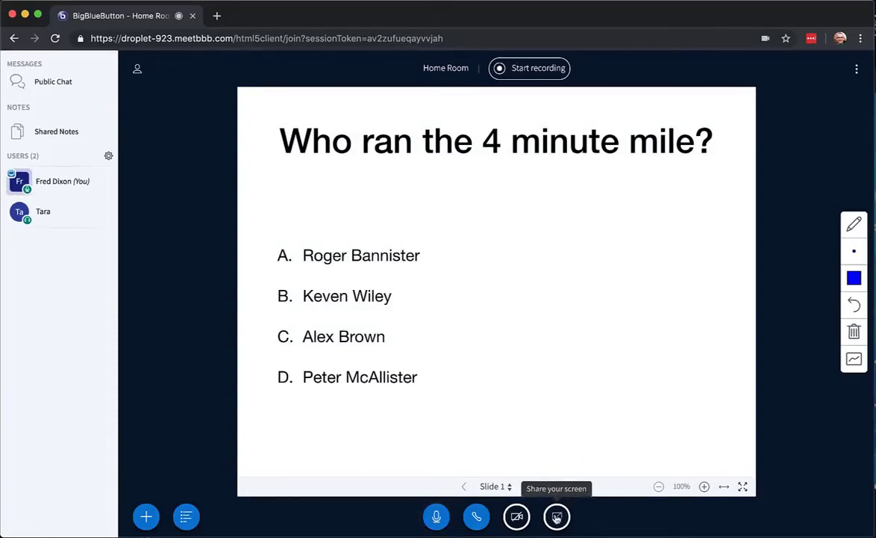
# Review the application window and Chrome tab sharing options, and share the entire screen with the session.
pyautogui.click(557, 516)
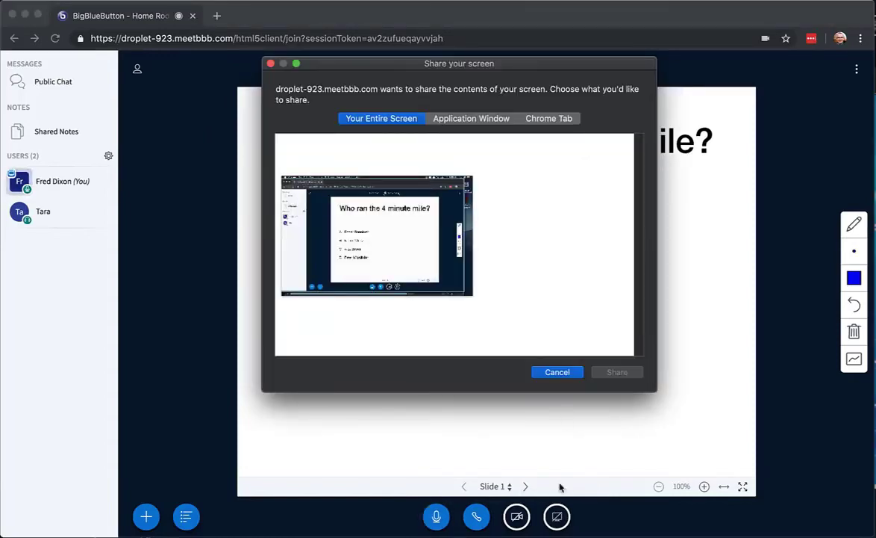
pyautogui.click(464, 124)
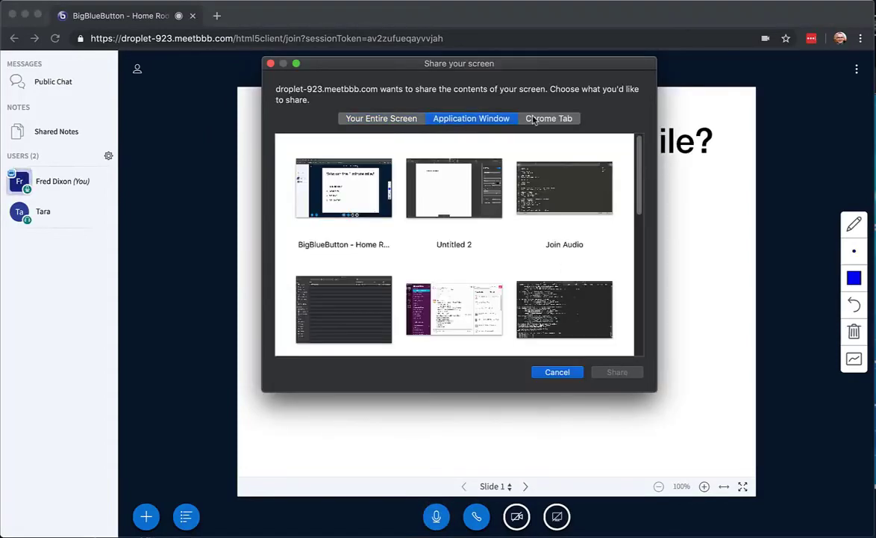
pyautogui.click(537, 119)
pyautogui.click(392, 118)
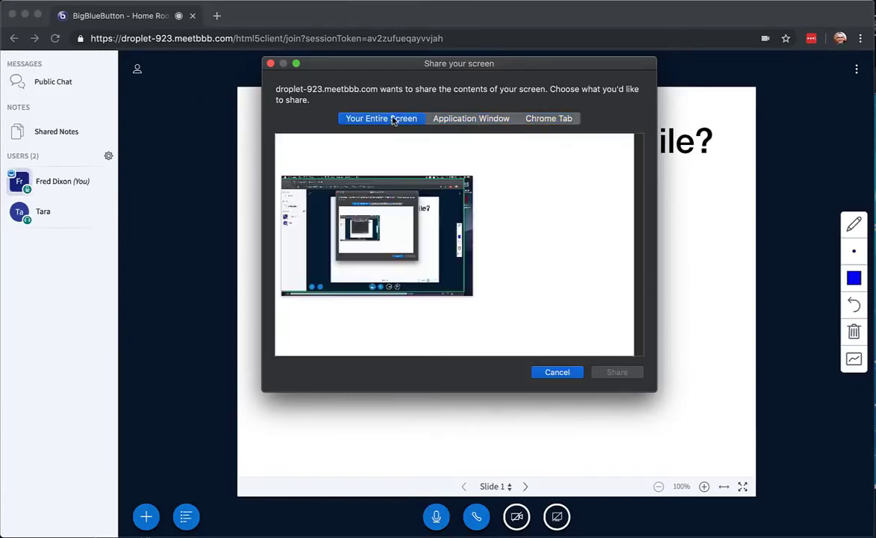
pyautogui.click(377, 248)
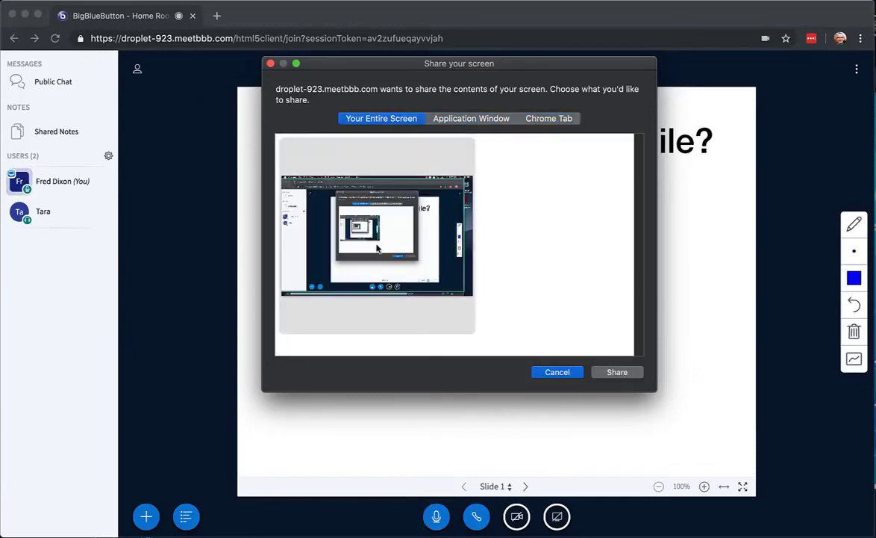
pyautogui.click(614, 372)
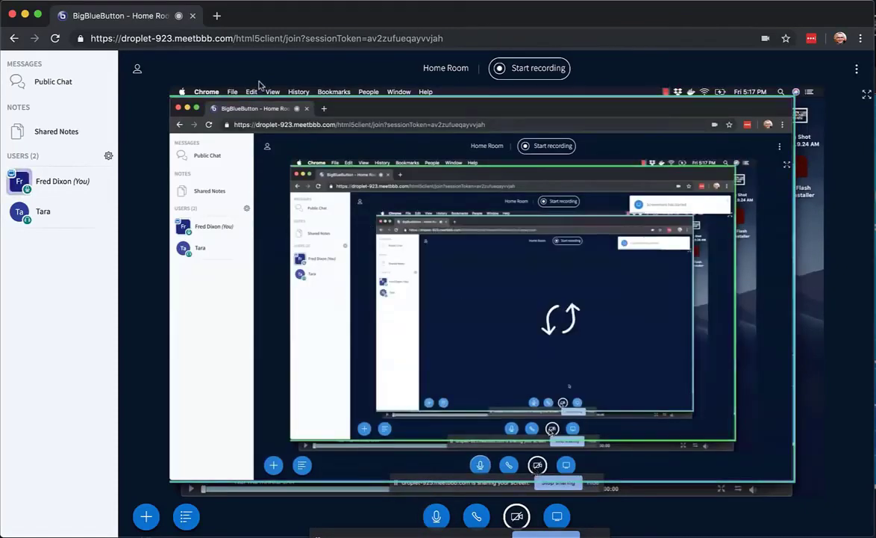
# Show the Pages document Untitled 2 through the screen share, return to the BigBlueButton session and stop sharing the screen.
pyautogui.press('super+Tab')
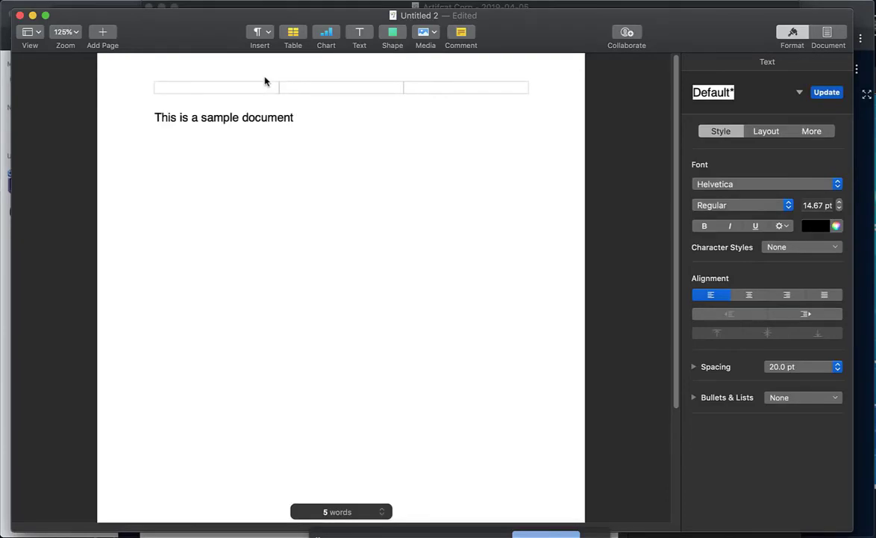
pyautogui.press('super+Tab')
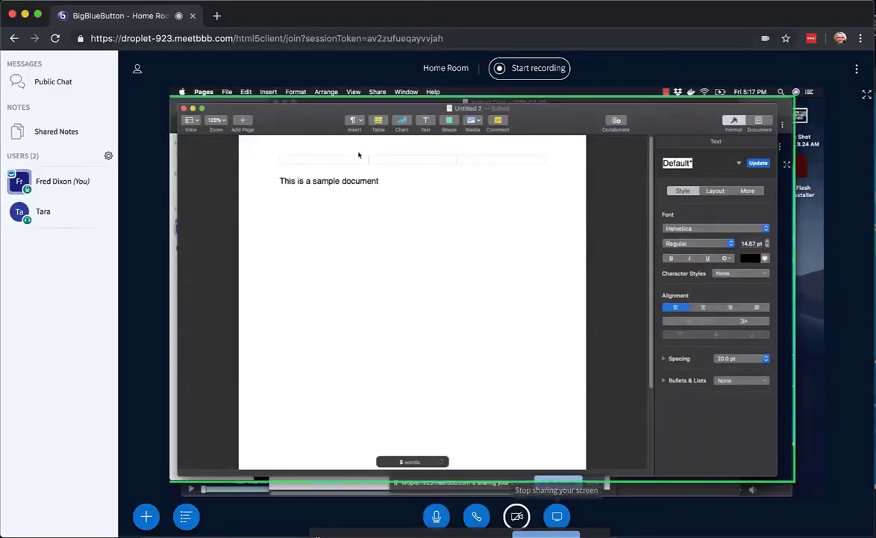
pyautogui.click(553, 517)
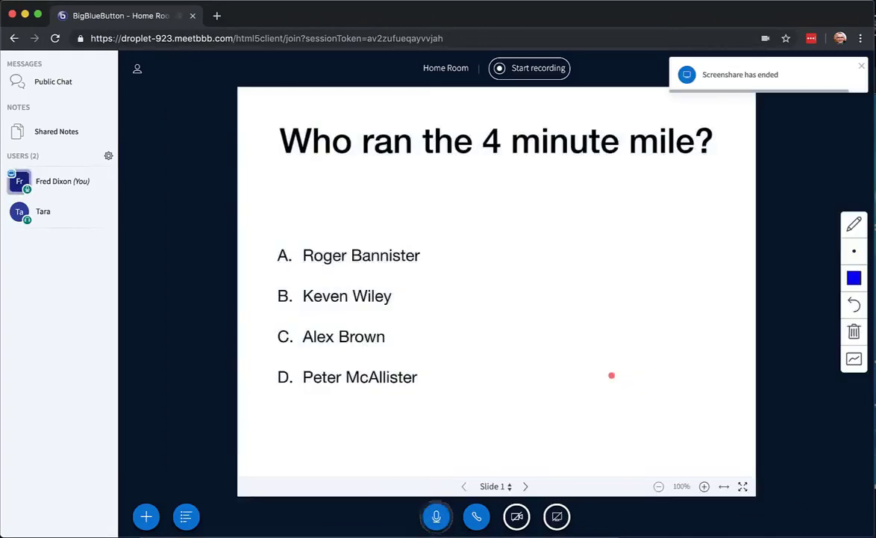